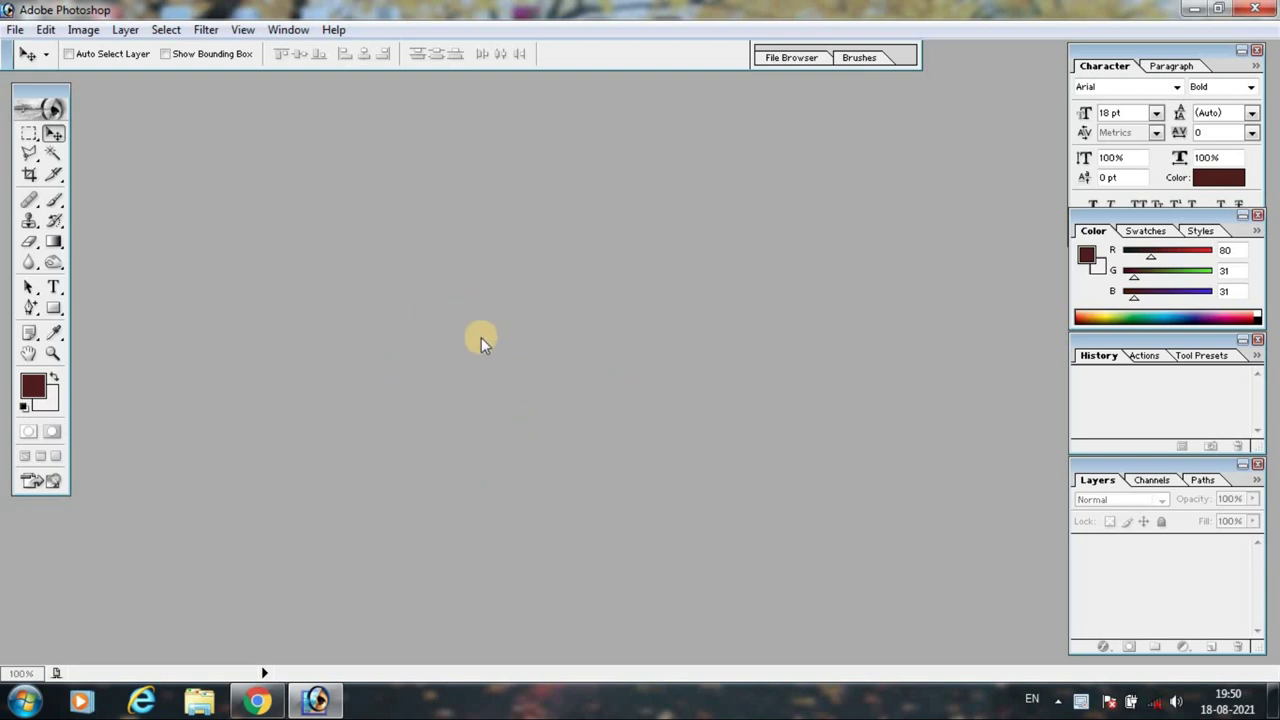
# Select IMG_20180608_120239 in the Open dialog and check its 130 KB size in Properties.
pyautogui.doubleClick(500, 354)
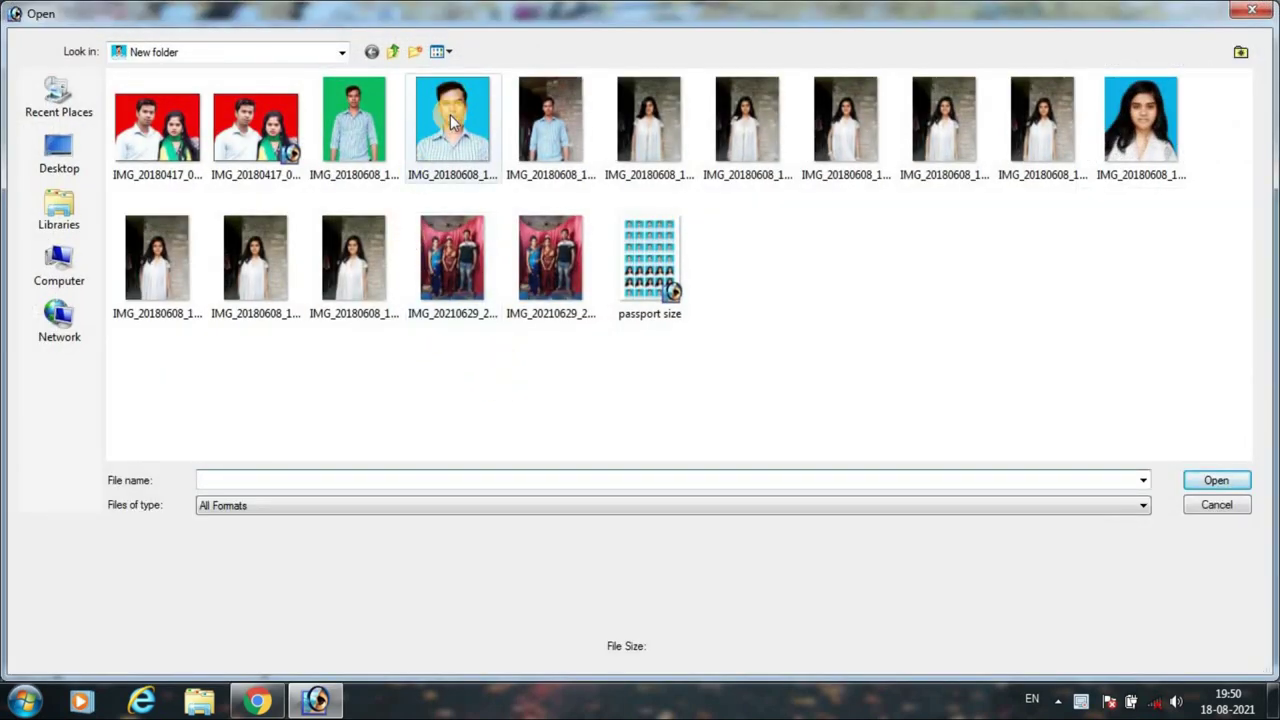
pyautogui.click(462, 116)
pyautogui.moveTo(452, 120)
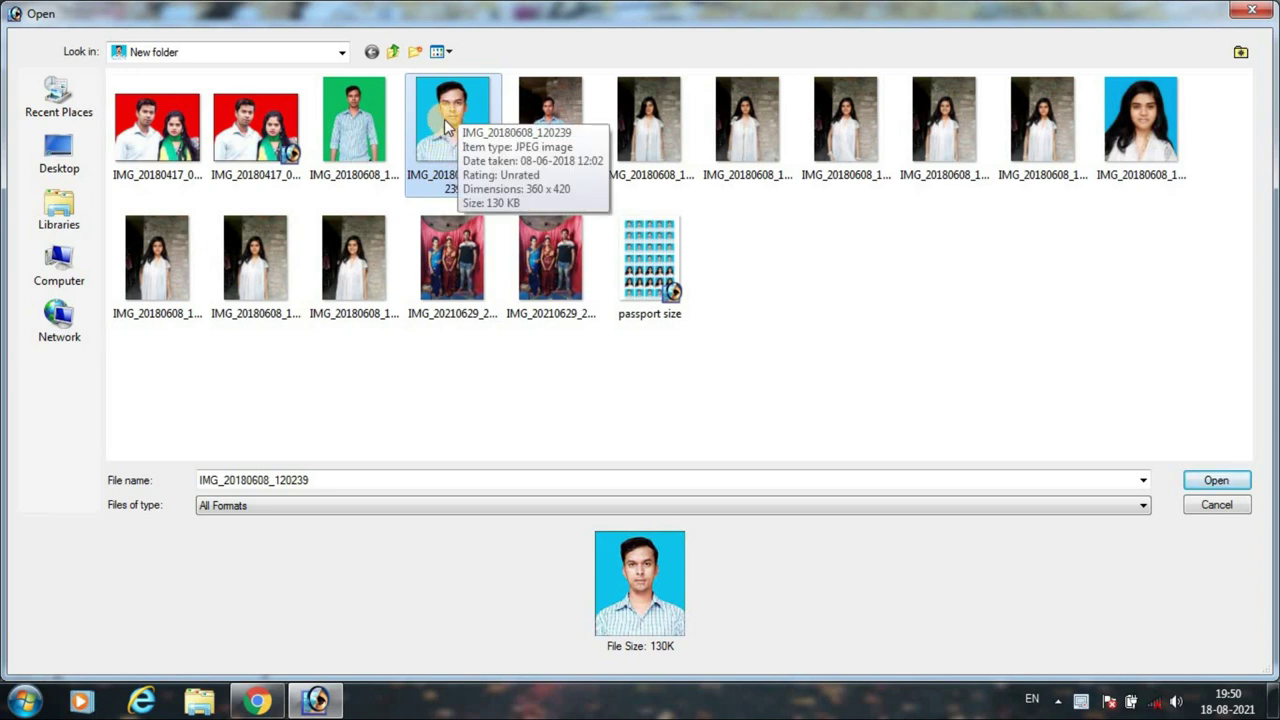
pyautogui.rightClick(444, 119)
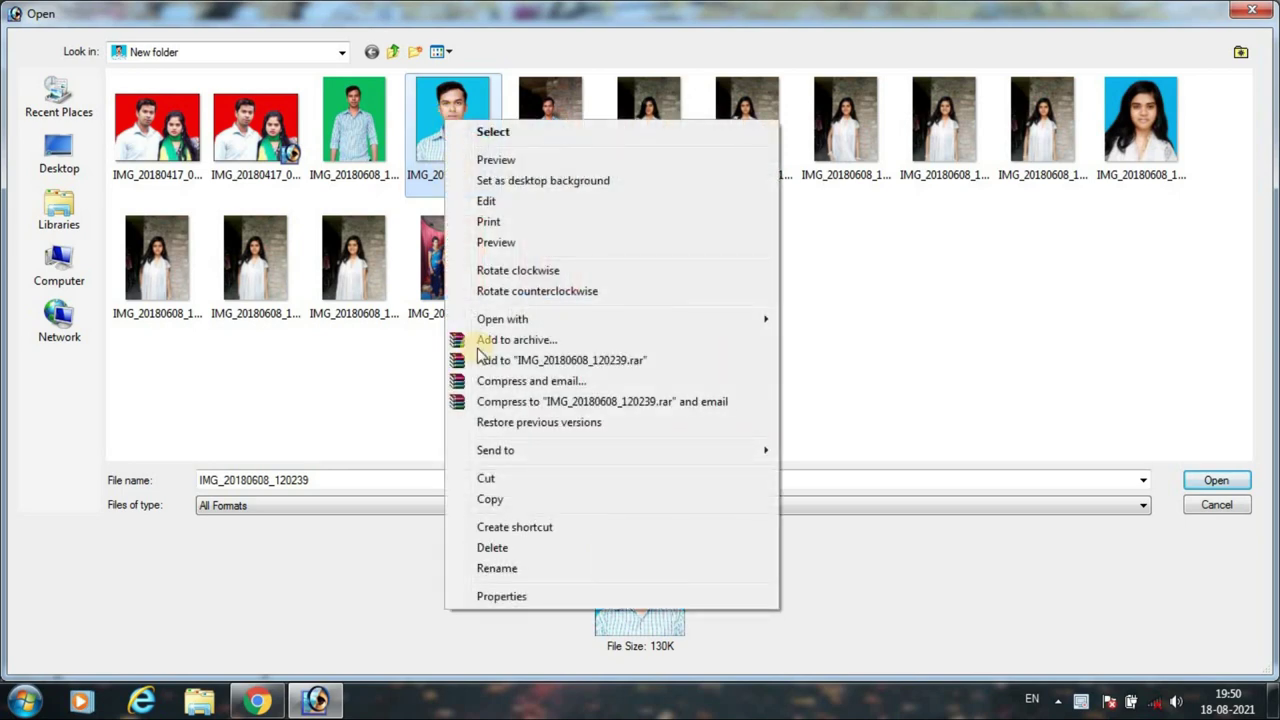
pyautogui.click(510, 597)
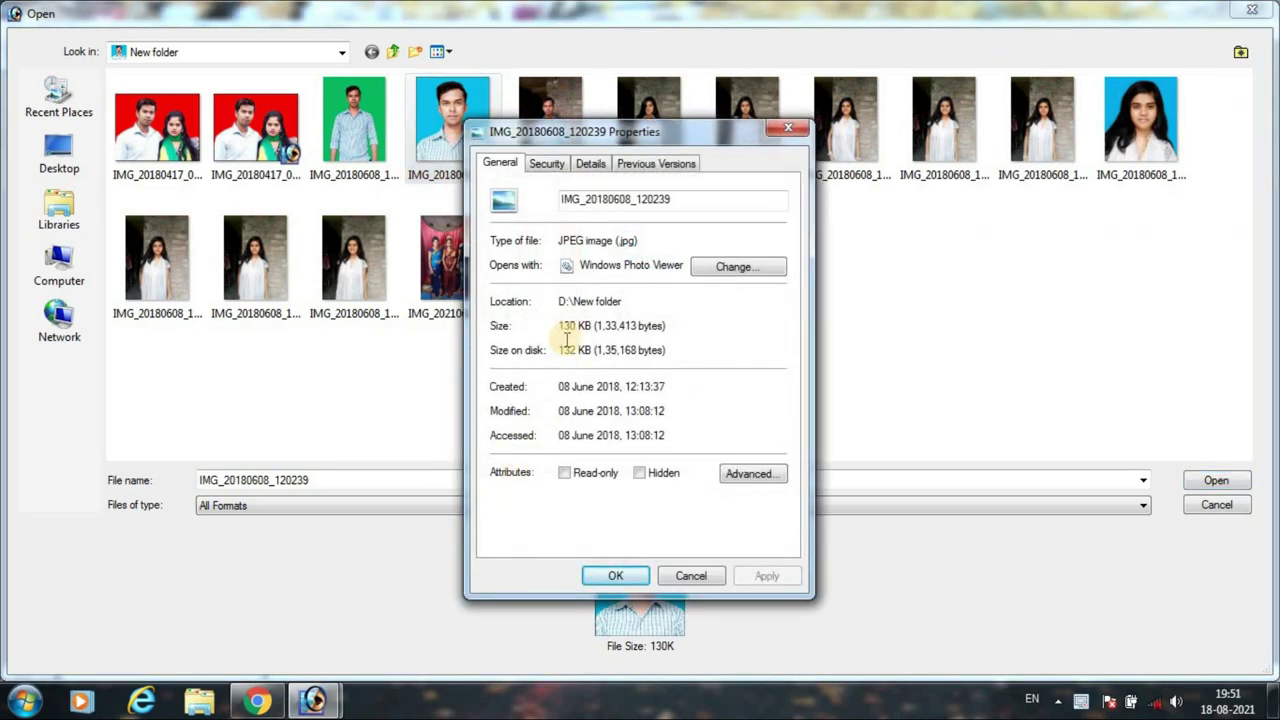
pyautogui.moveTo(561, 326); pyautogui.dragTo(593, 328)
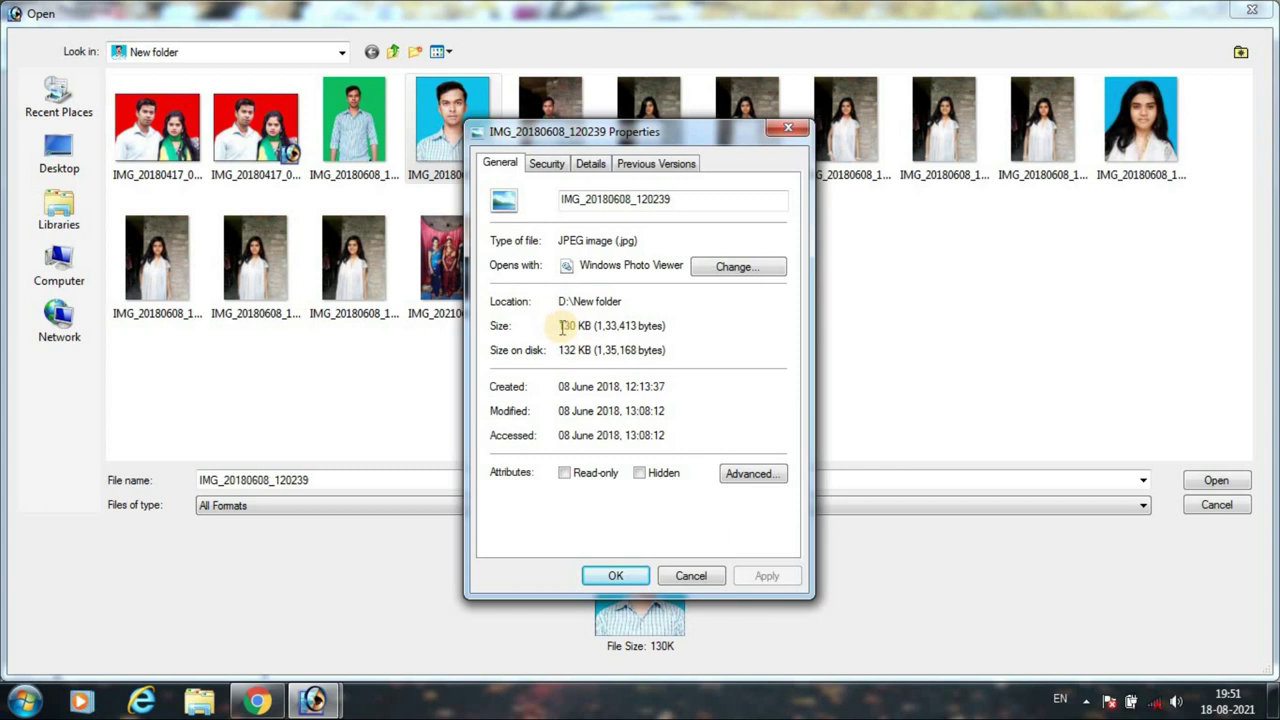
# Close the file properties and open the blue-background photo as a Photoshop document.
pyautogui.moveTo(561, 326); pyautogui.dragTo(600, 338)
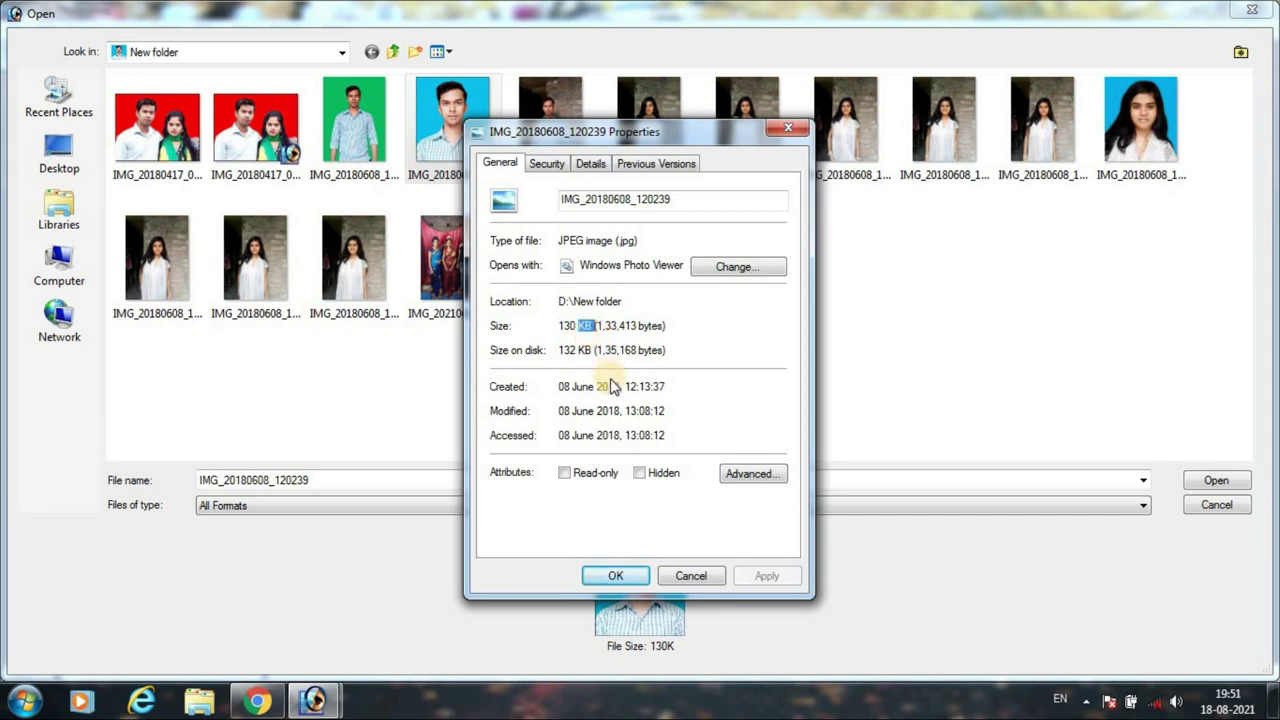
pyautogui.click(596, 330)
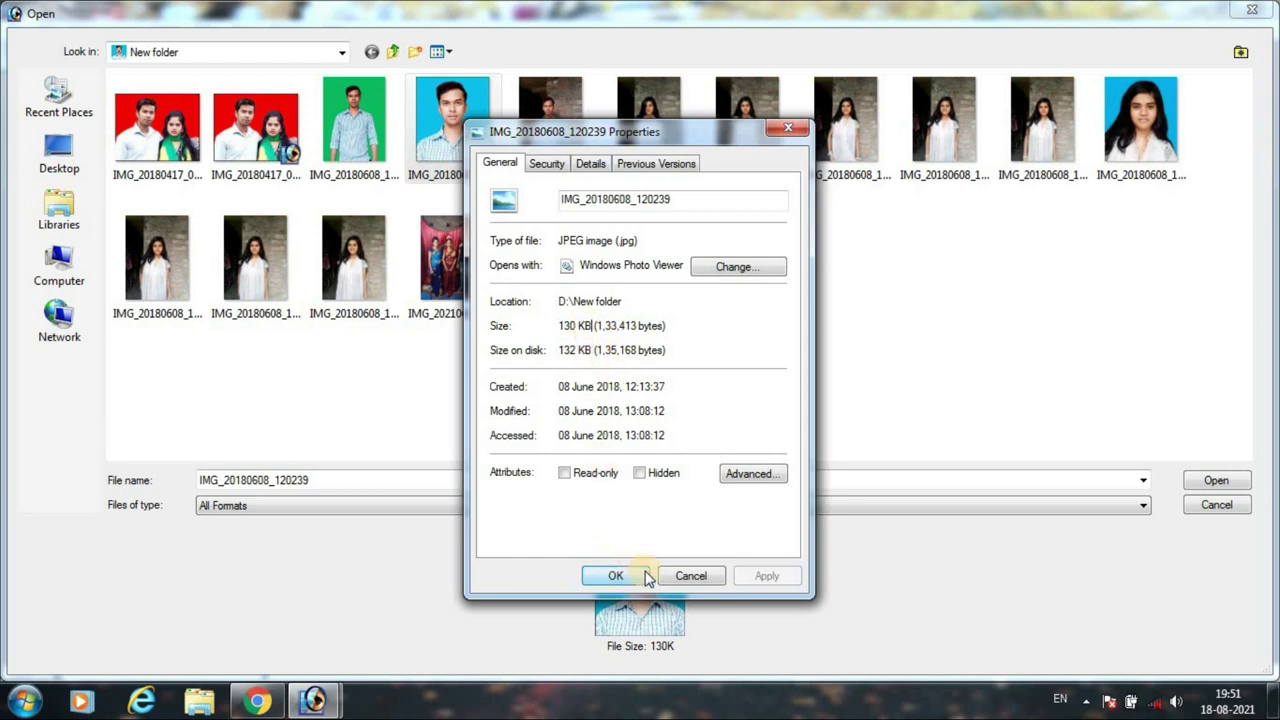
pyautogui.click(601, 578)
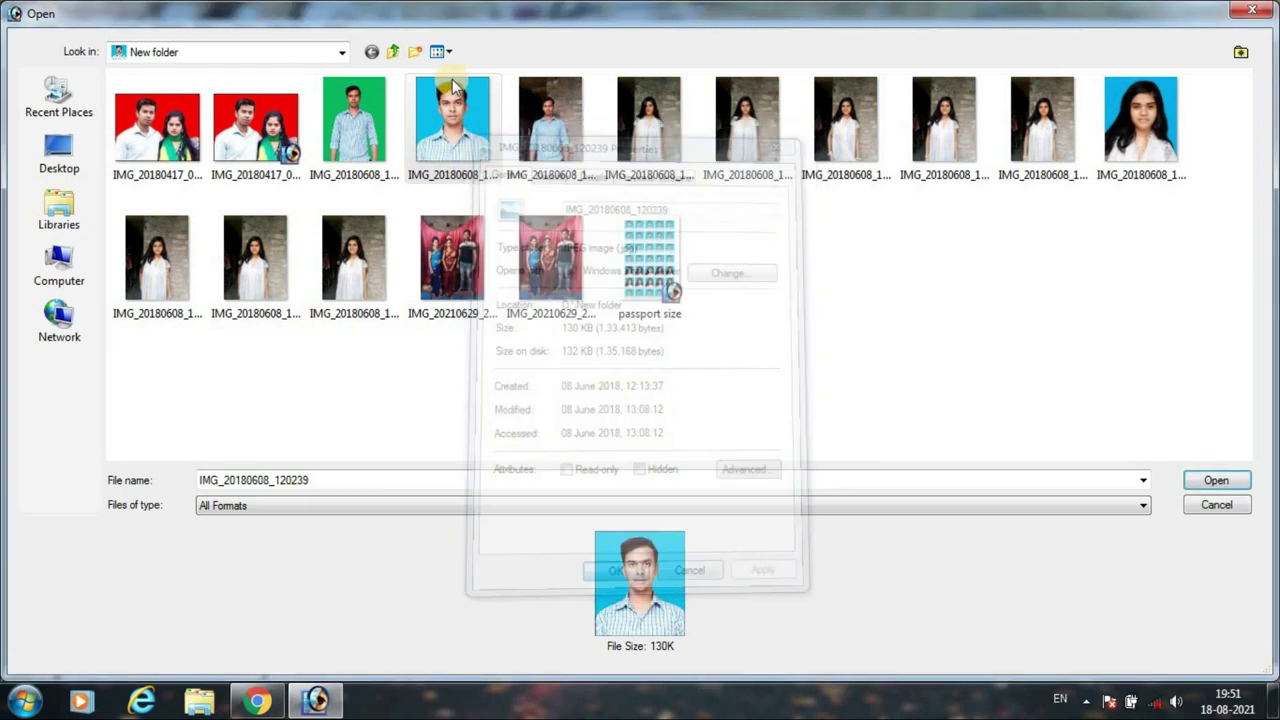
pyautogui.click(1218, 484)
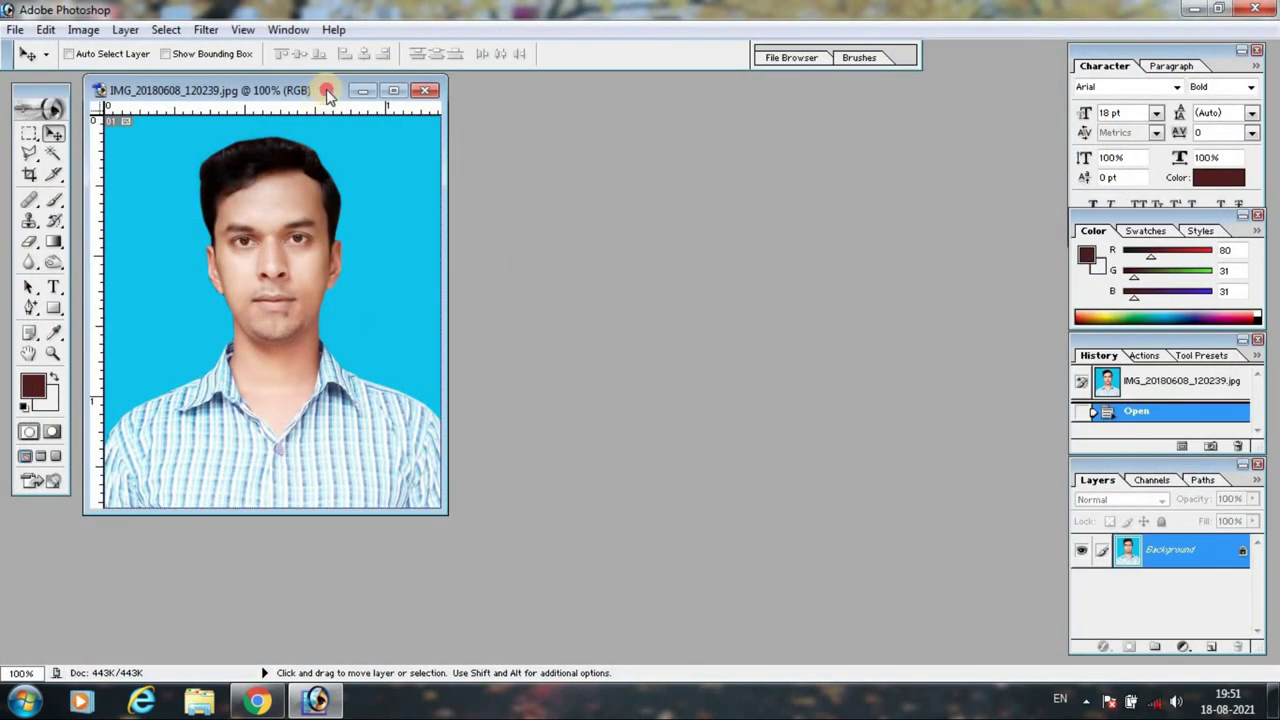
# Change Image Size resolution from 300 to 72 pixels/inch, giving 86×101 pixels.
pyautogui.moveTo(327, 94); pyautogui.dragTo(565, 123)
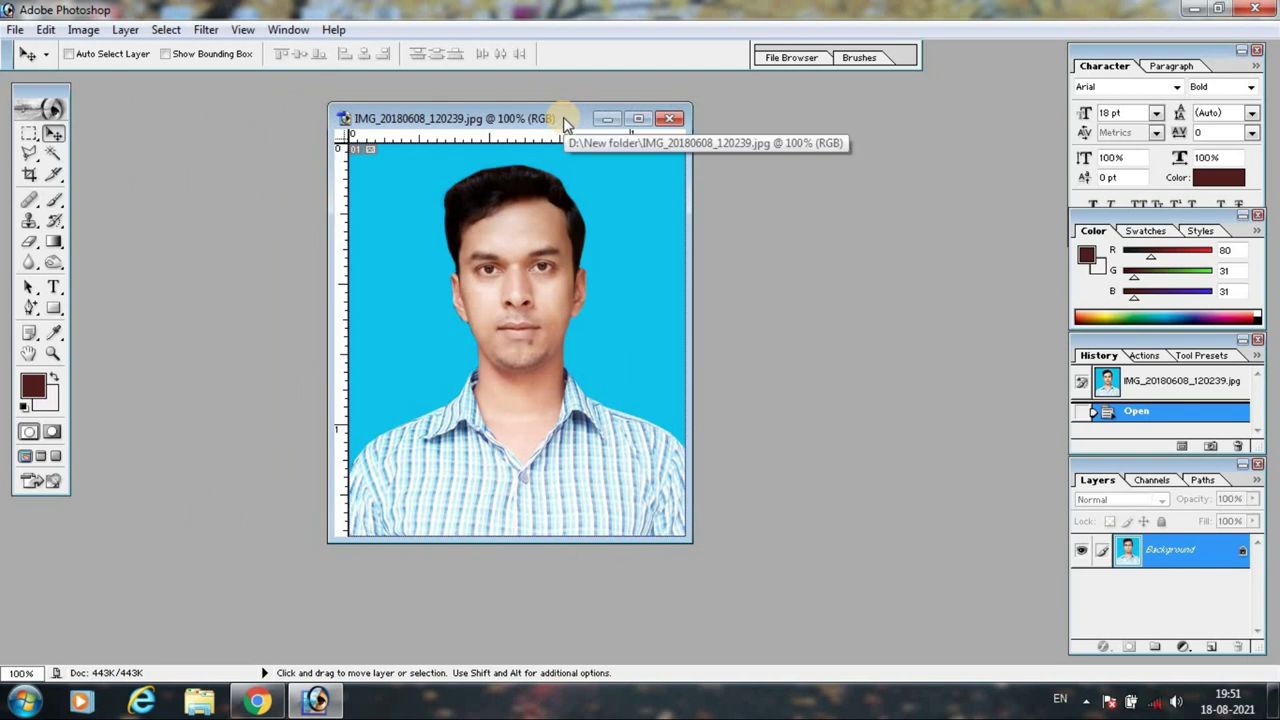
pyautogui.moveTo(565, 120); pyautogui.dragTo(579, 110)
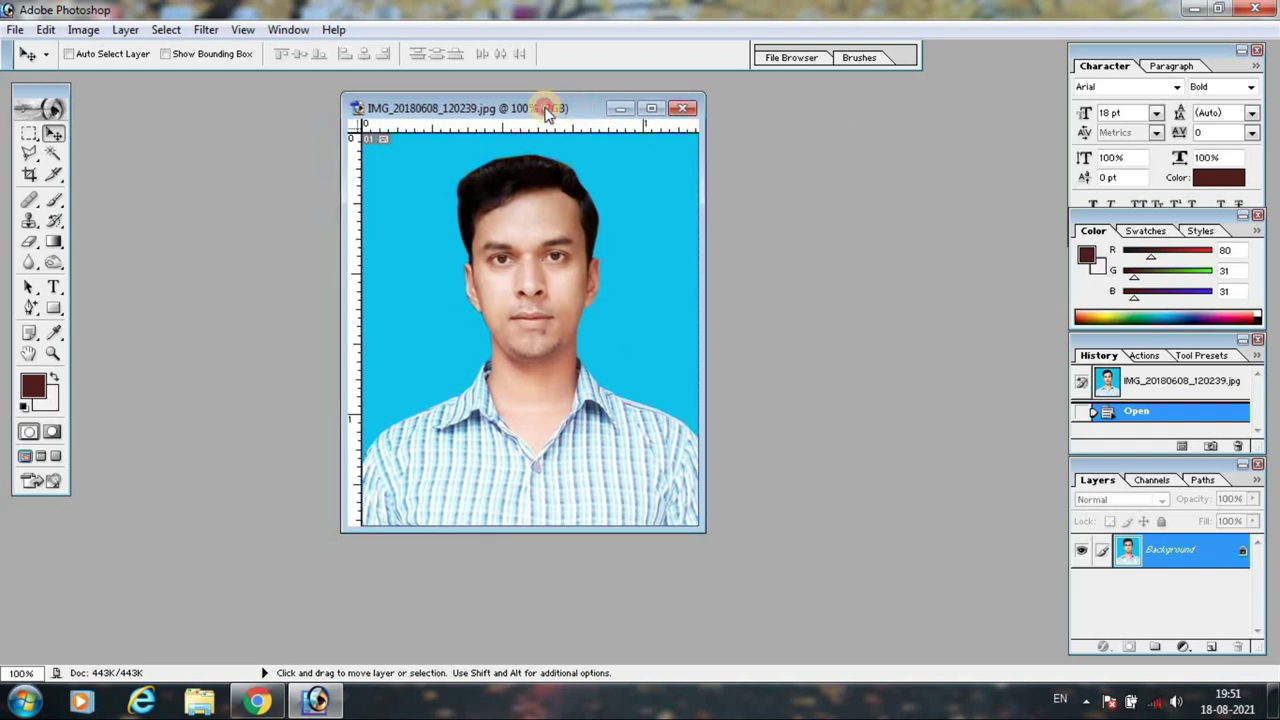
pyautogui.rightClick(435, 106)
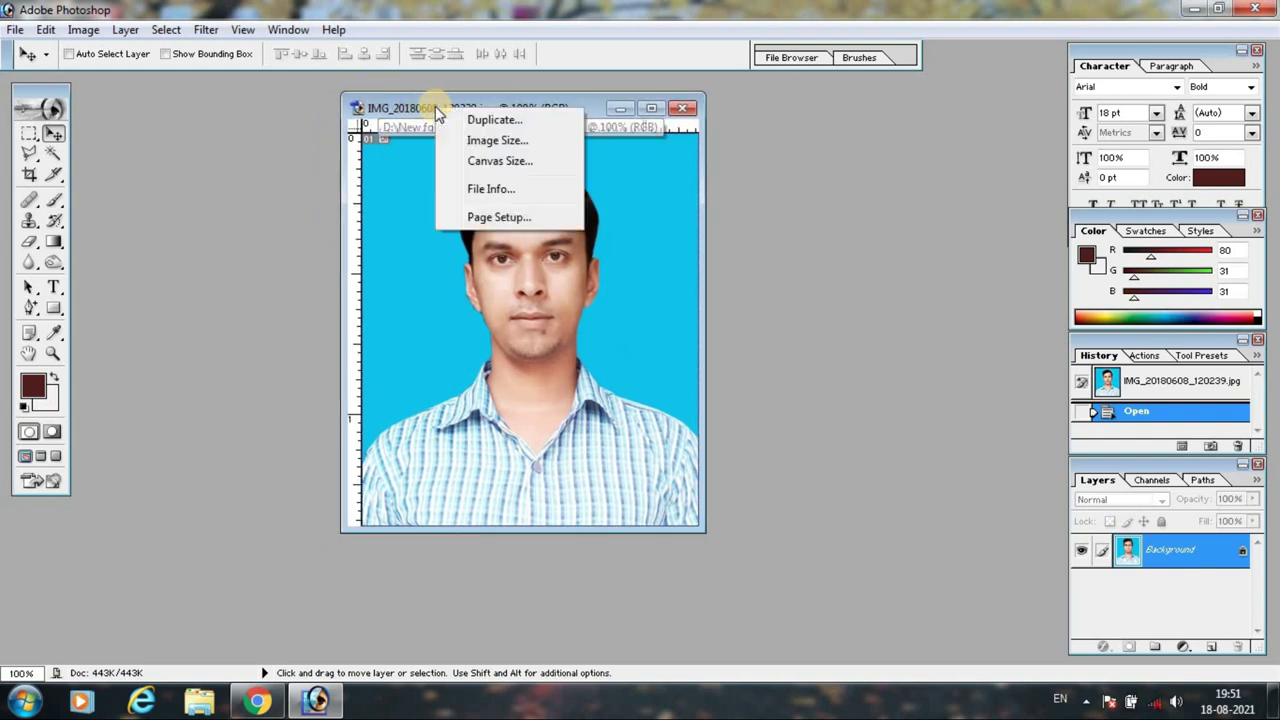
pyautogui.click(513, 142)
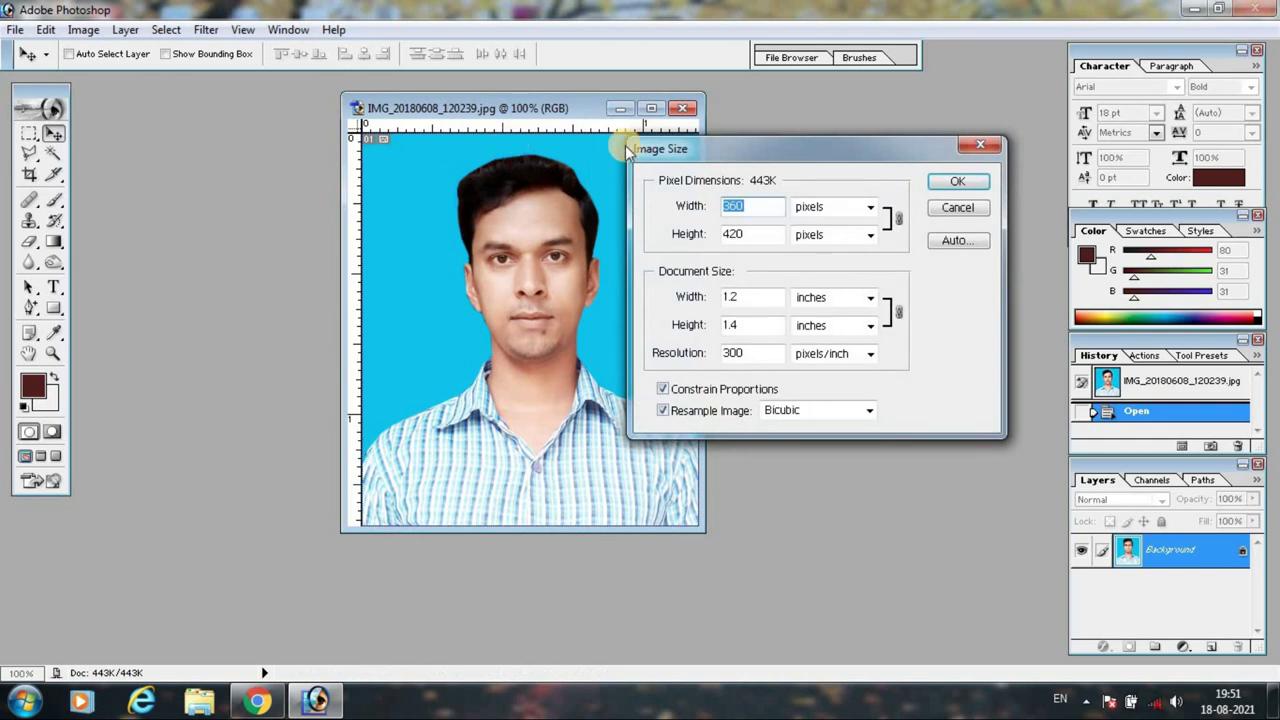
pyautogui.moveTo(727, 152); pyautogui.dragTo(642, 175)
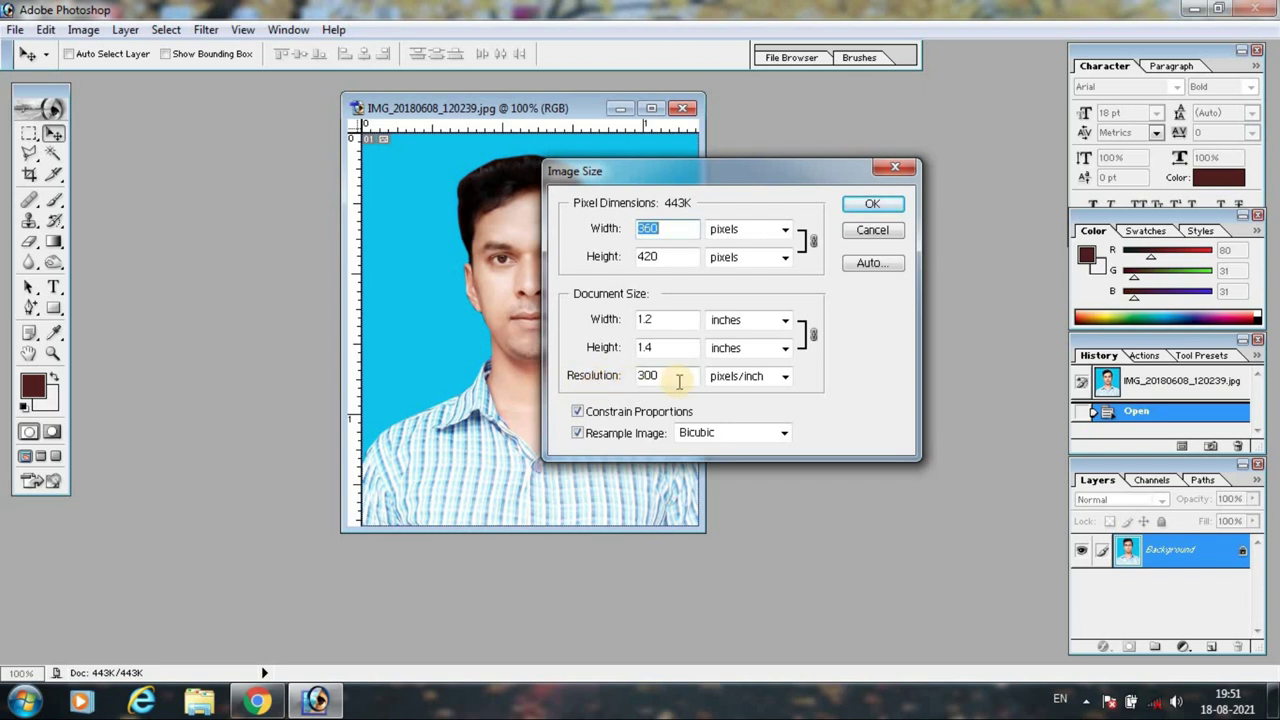
pyautogui.moveTo(670, 378); pyautogui.dragTo(620, 393)
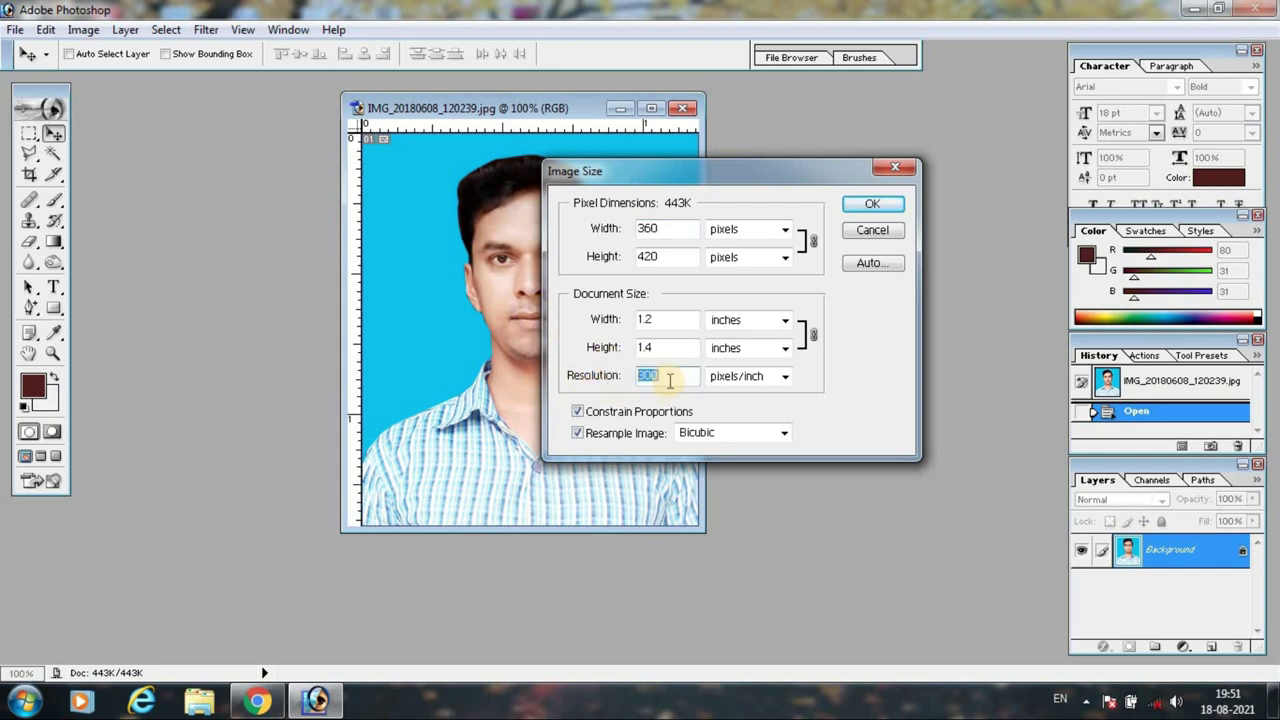
pyautogui.write('72')
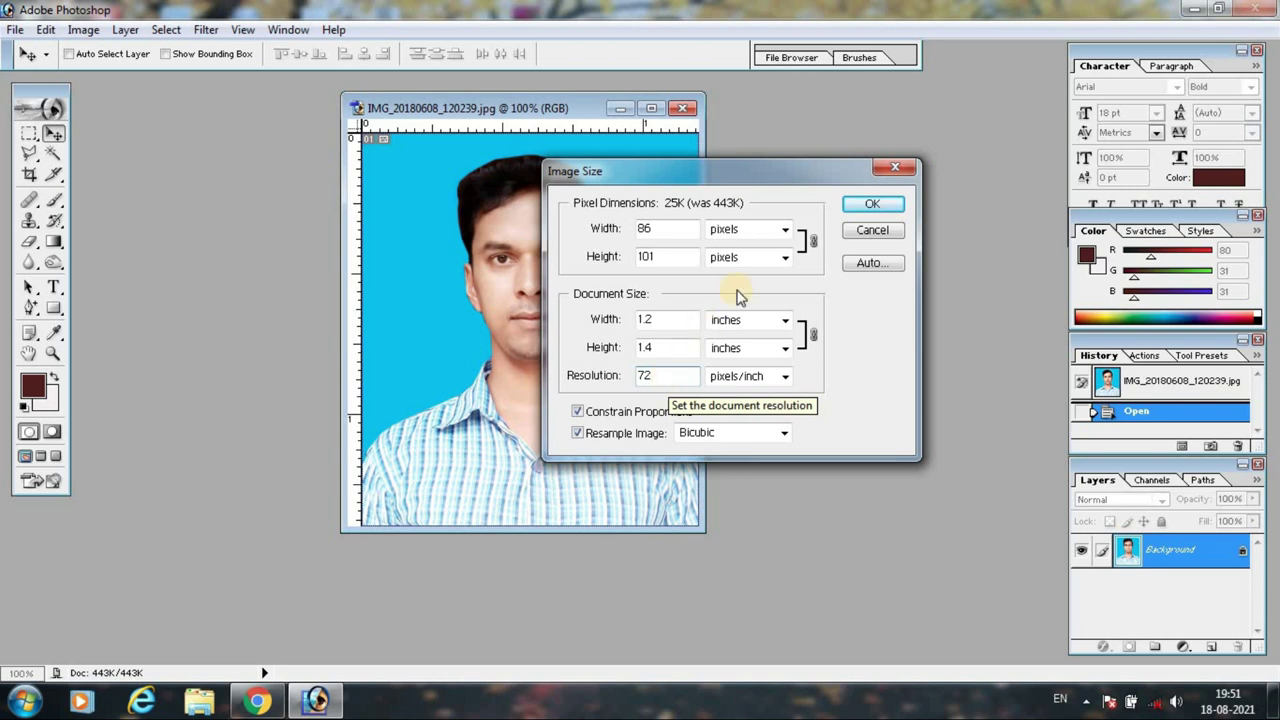
pyautogui.click(870, 205)
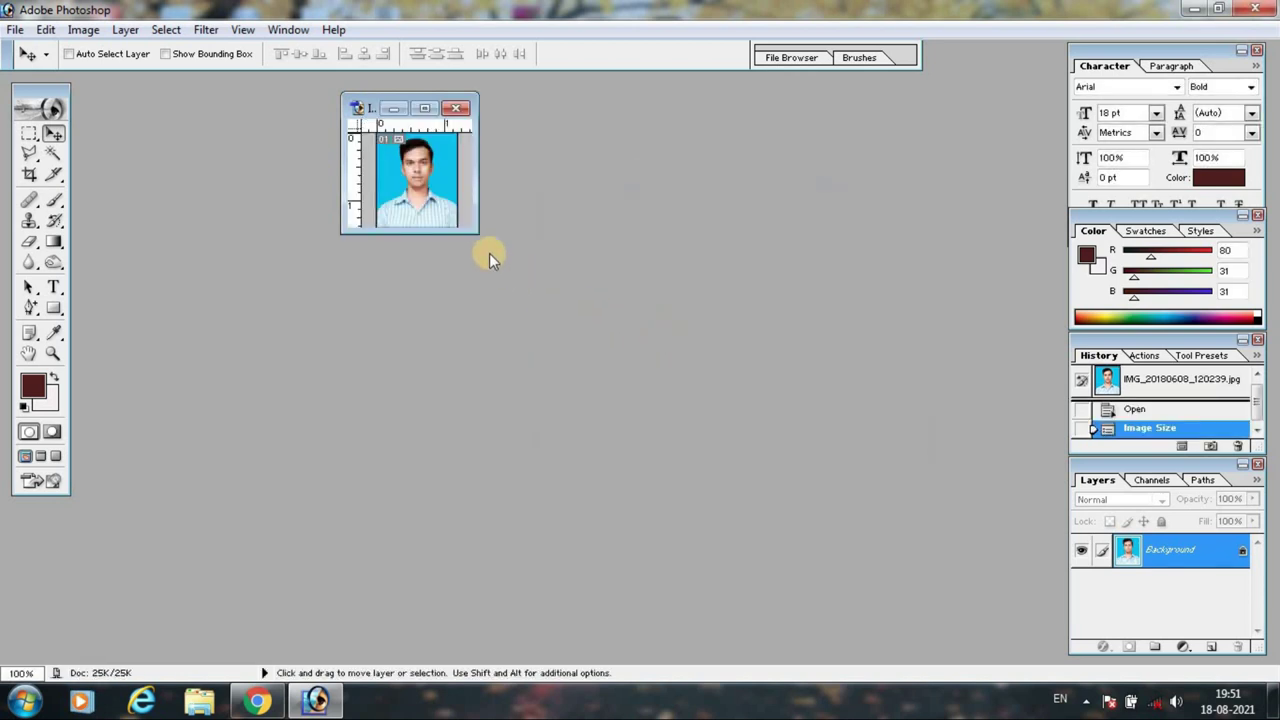
# Save the resized photo through Save As as a JPEG named 'xyz' on the Desktop.
pyautogui.moveTo(478, 233); pyautogui.dragTo(524, 297)
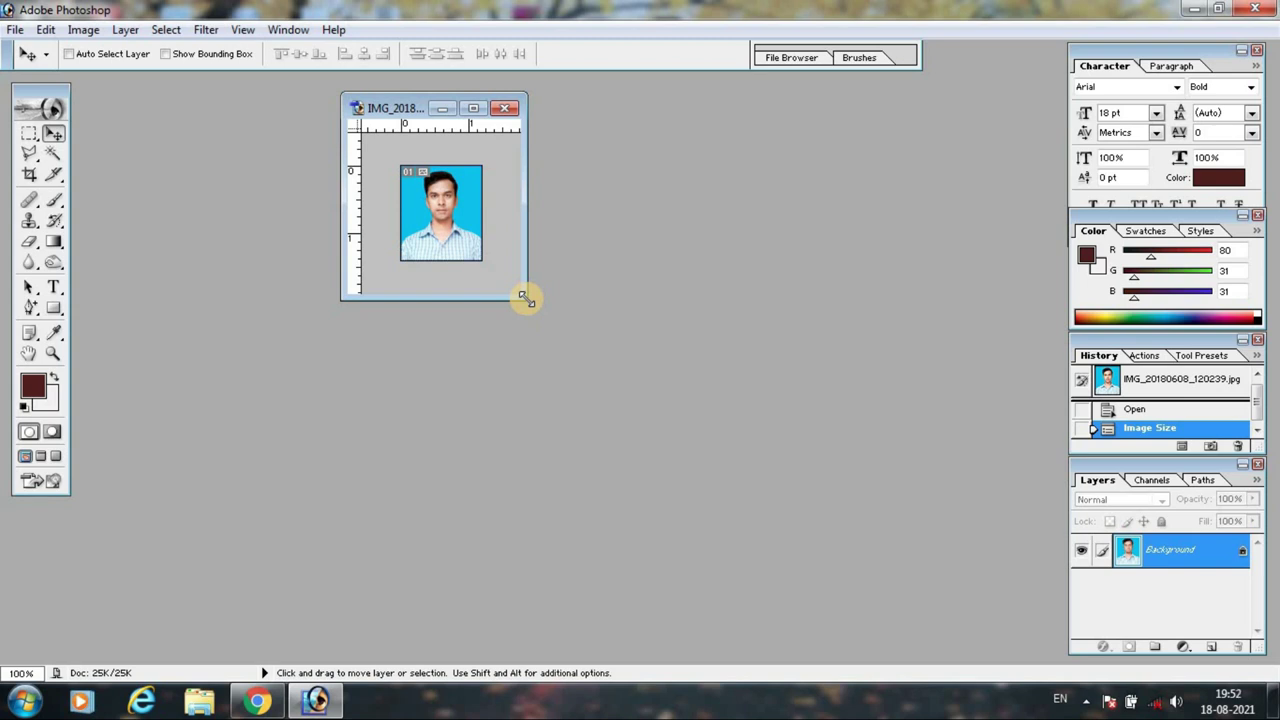
pyautogui.click(15, 30)
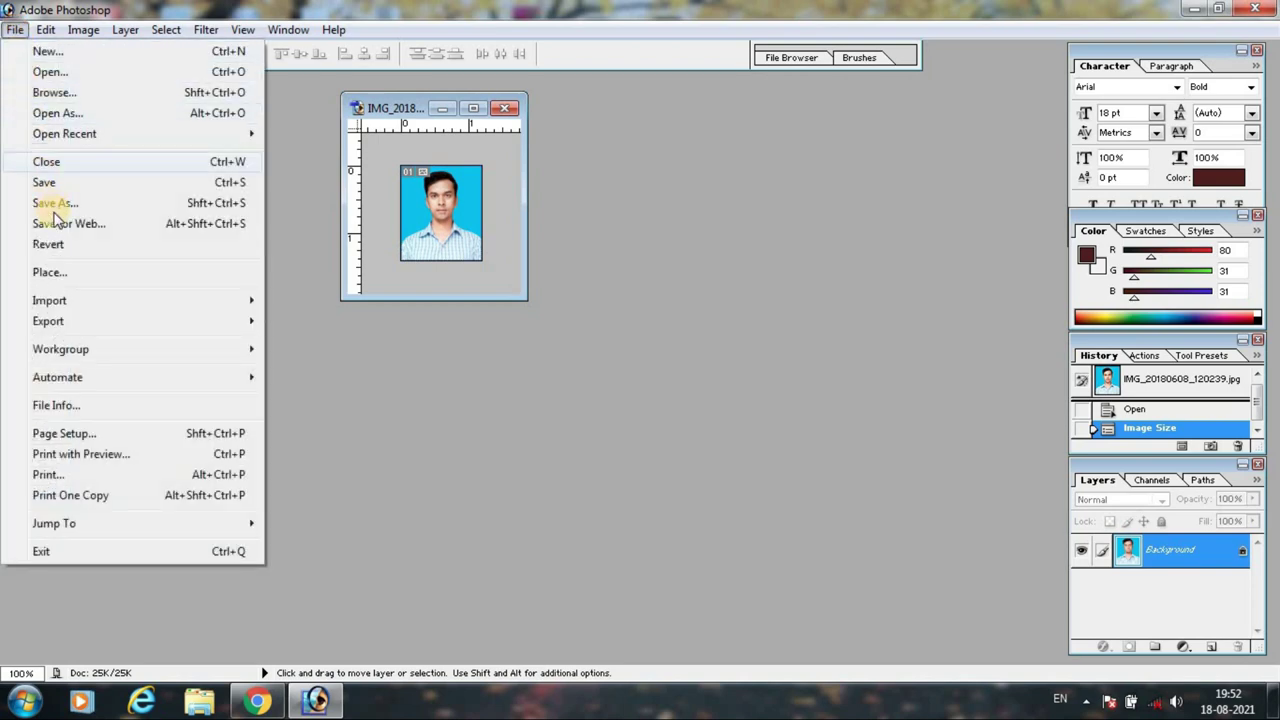
pyautogui.click(60, 207)
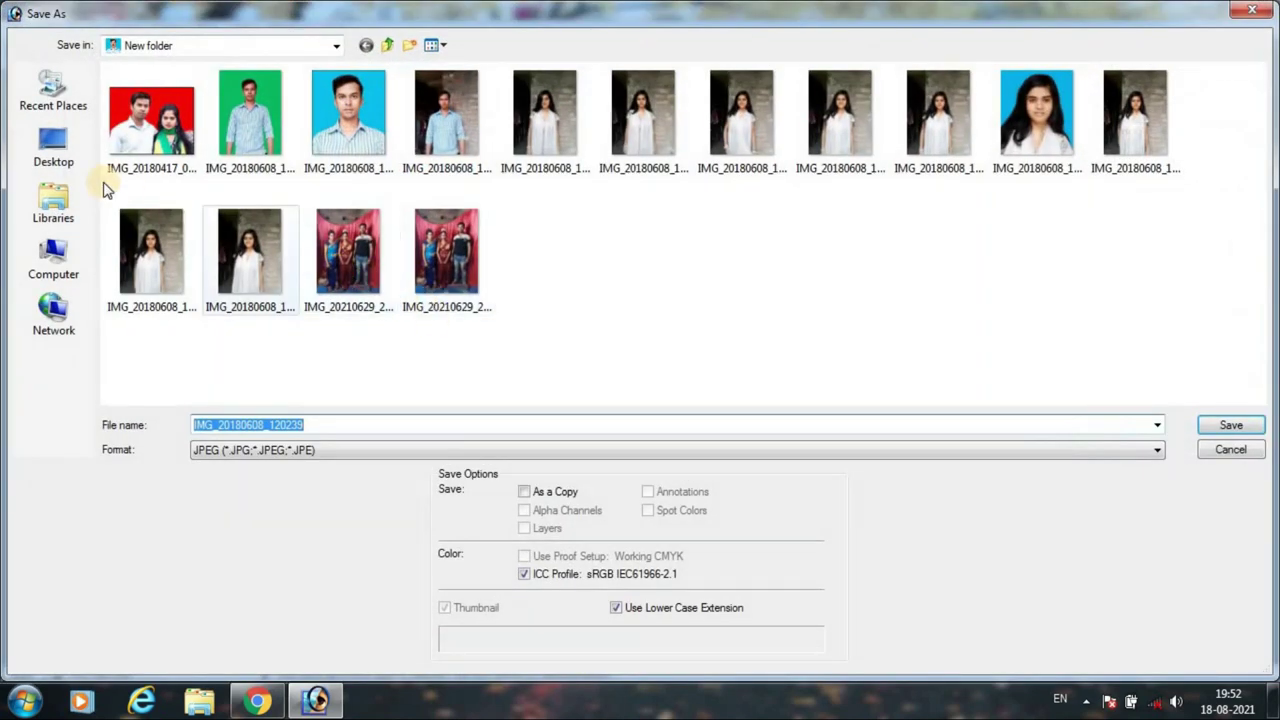
pyautogui.click(50, 155)
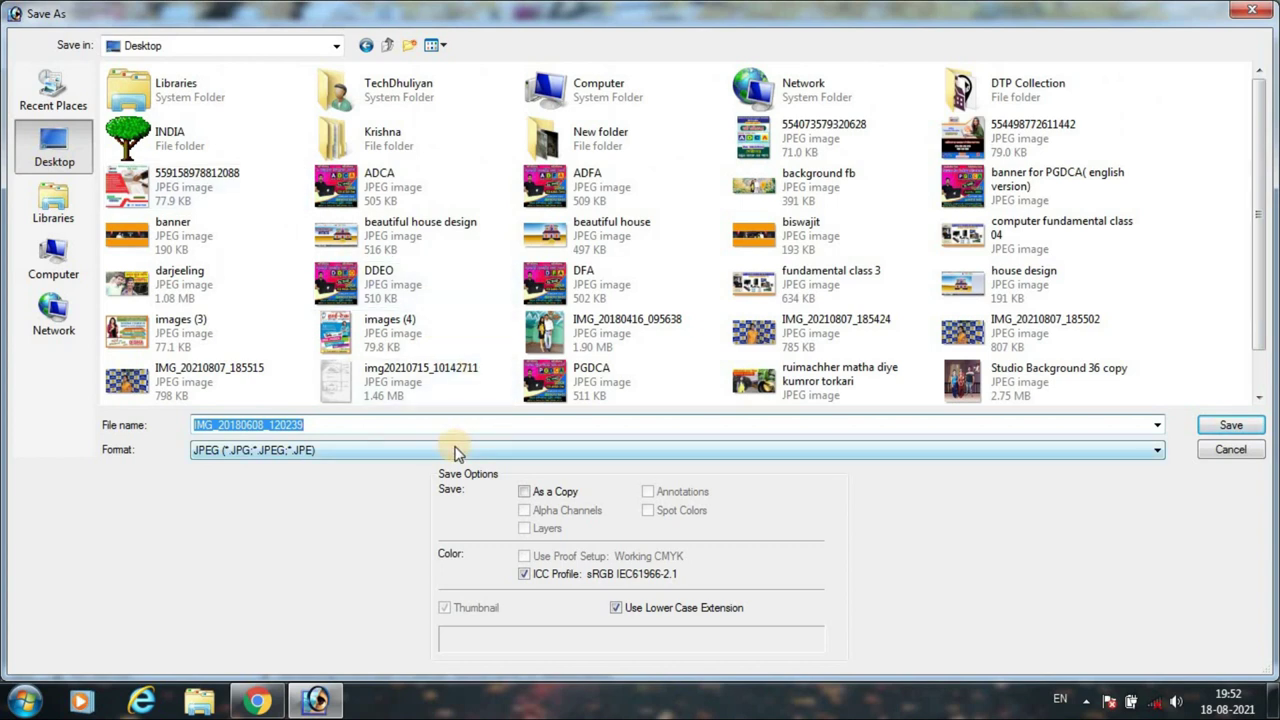
pyautogui.write('y')
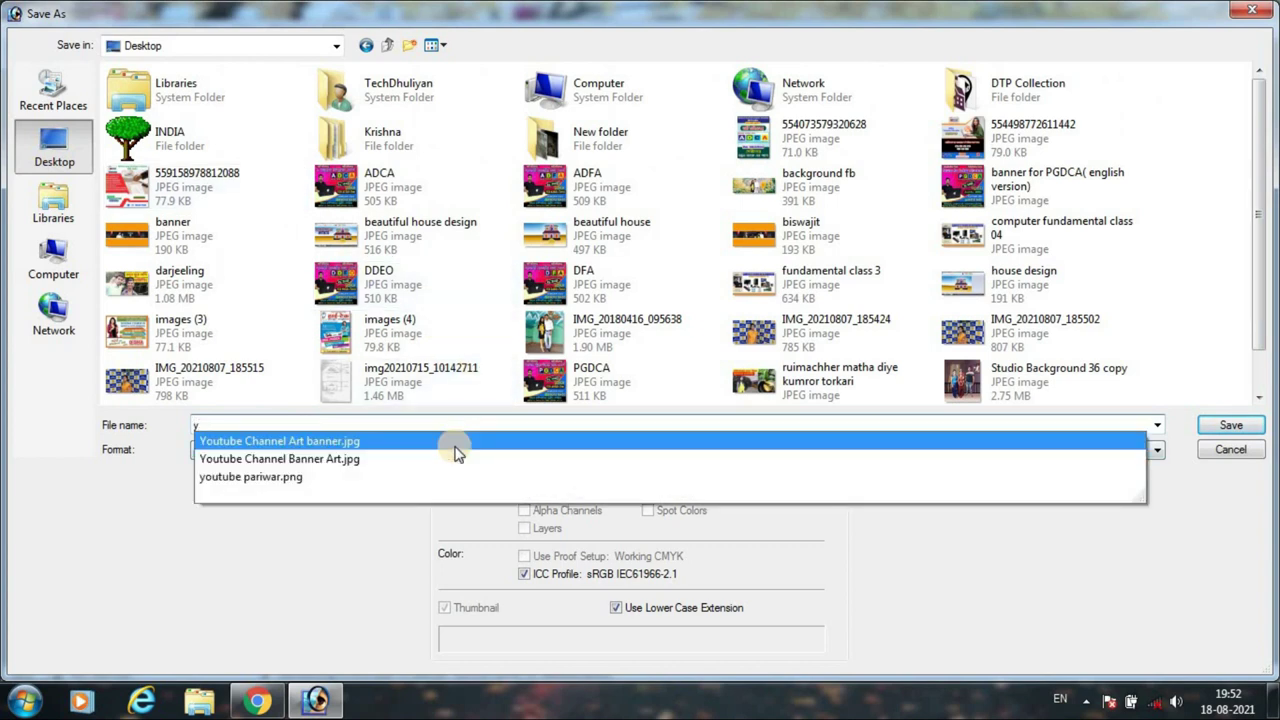
pyautogui.press('BackSpace')
pyautogui.write('xyz')
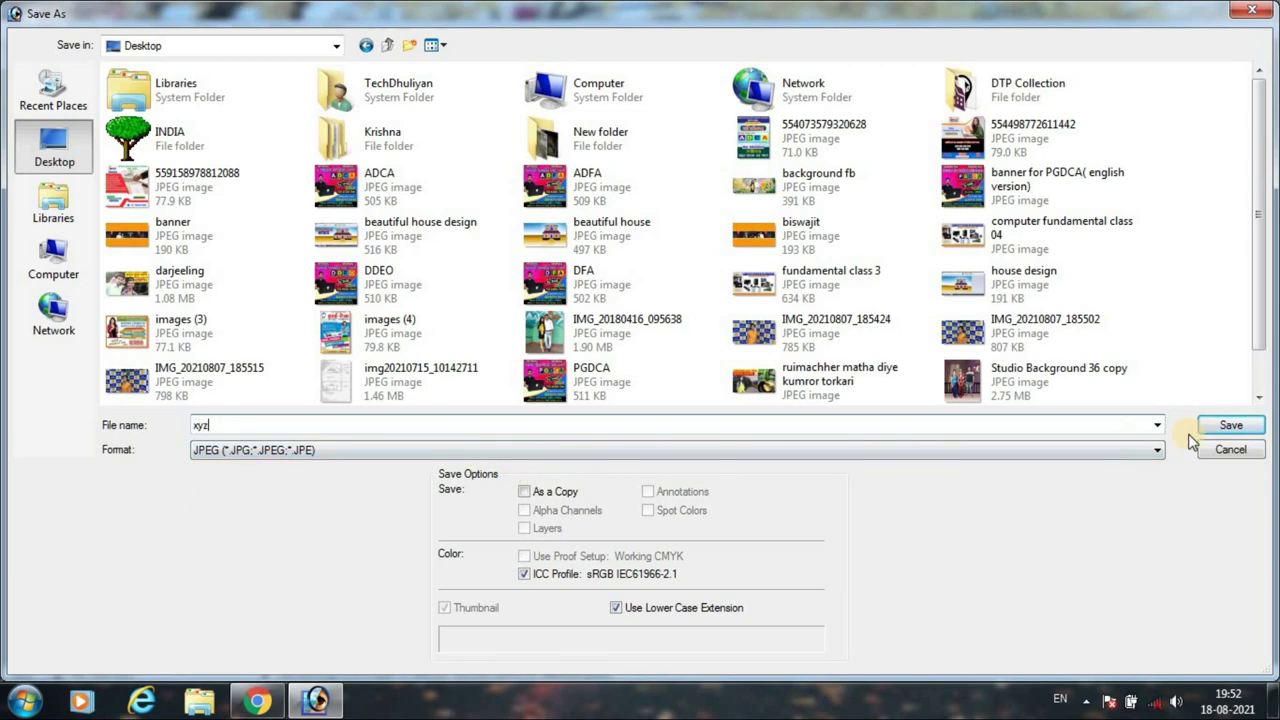
pyautogui.click(1232, 427)
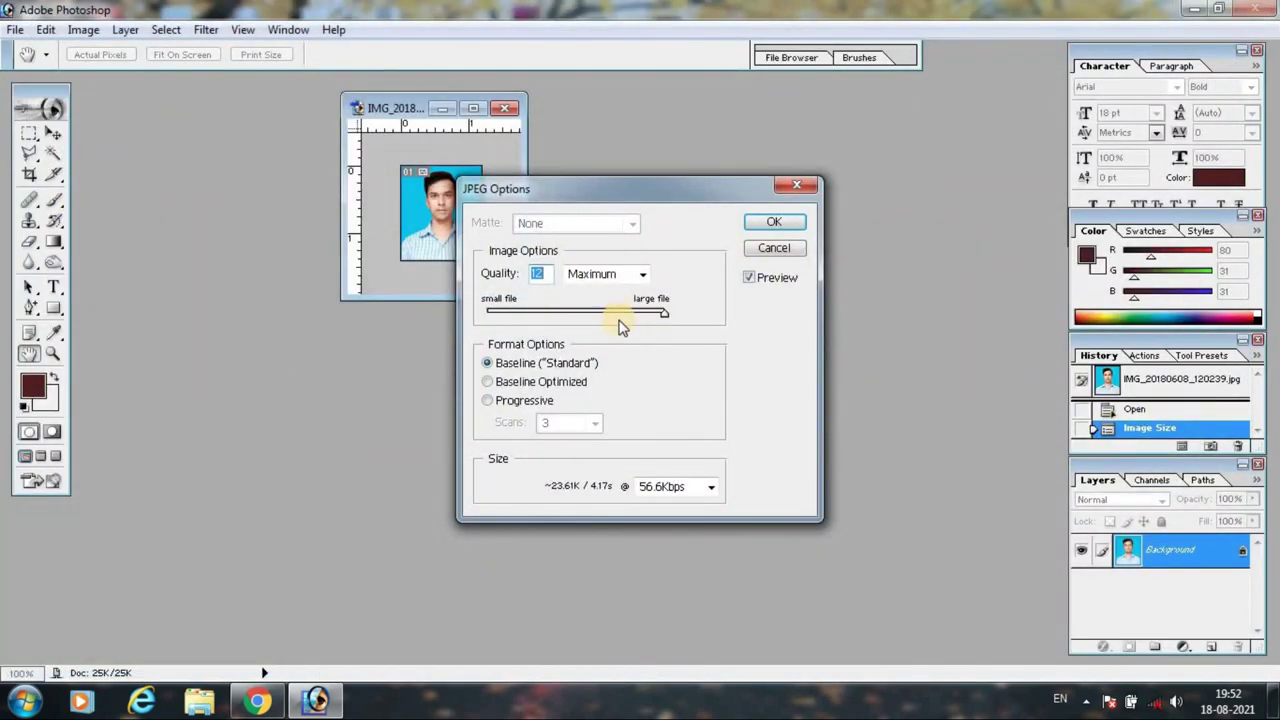
# Save xyz.jpg at Low JPEG quality 3 (~14.6K), then close Photoshop.
pyautogui.click(643, 276)
pyautogui.click(598, 294)
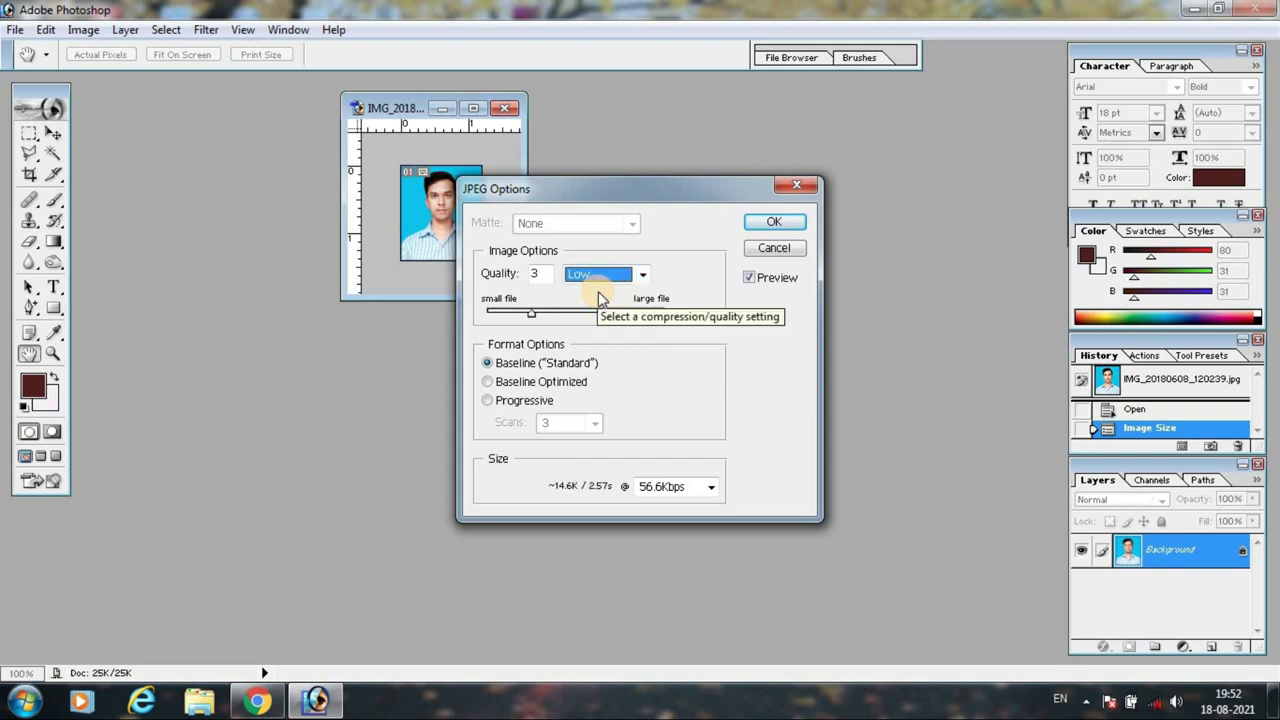
pyautogui.click(643, 275)
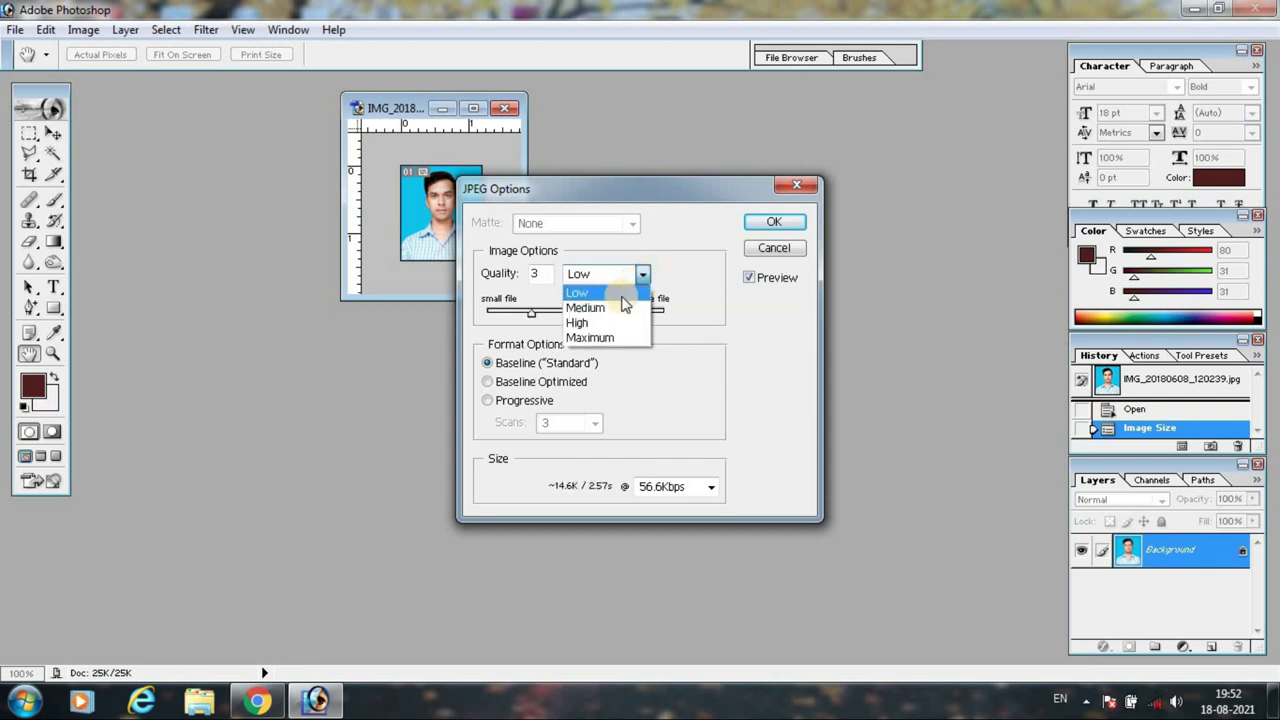
pyautogui.click(600, 308)
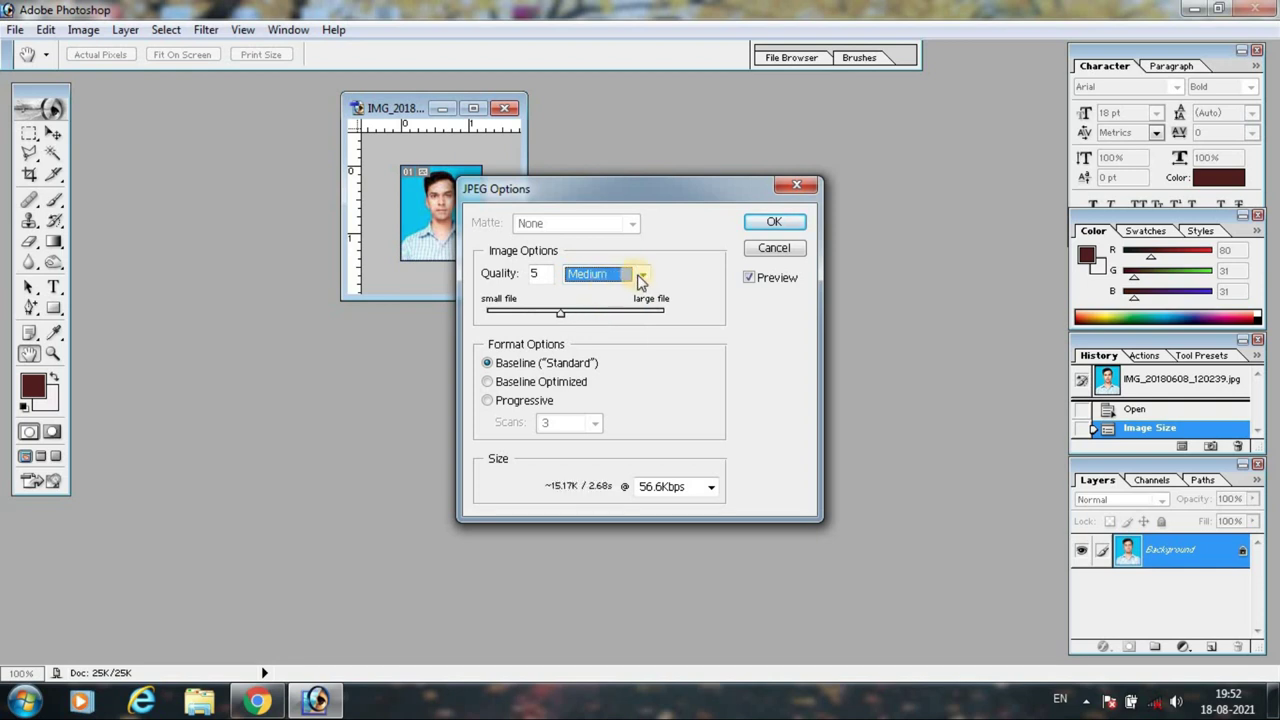
pyautogui.click(640, 276)
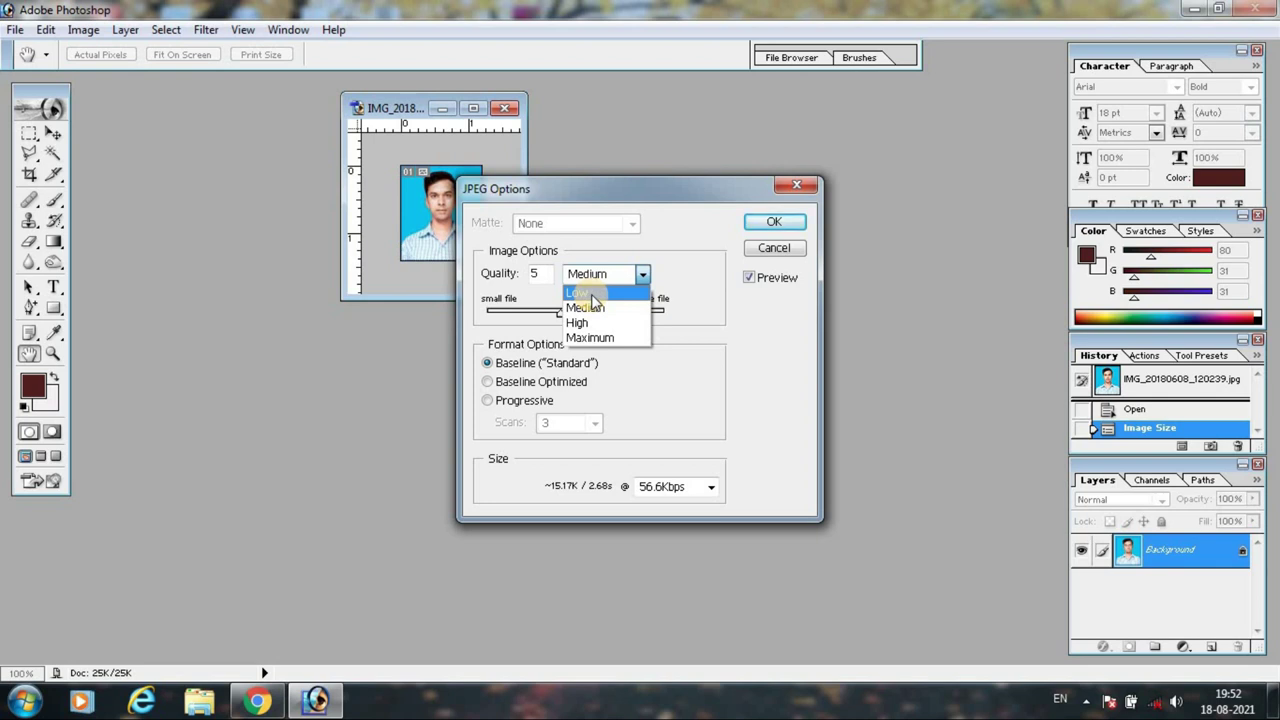
pyautogui.click(592, 294)
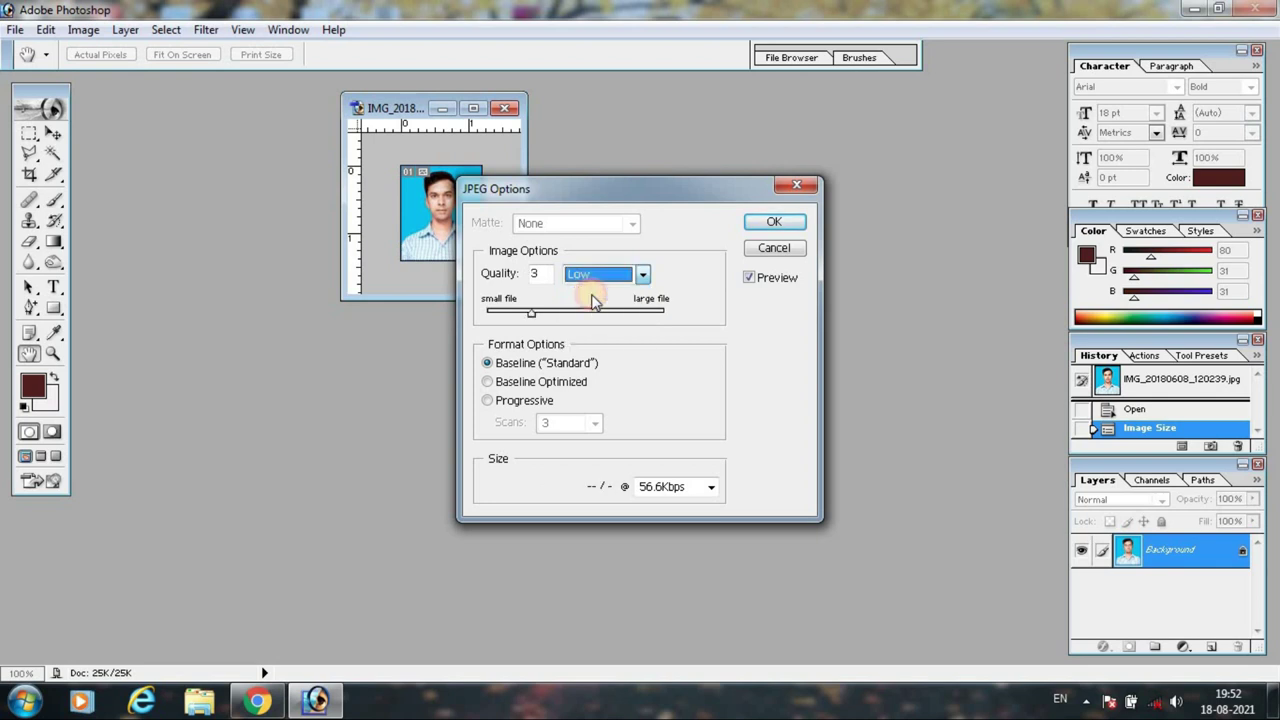
pyautogui.click(779, 223)
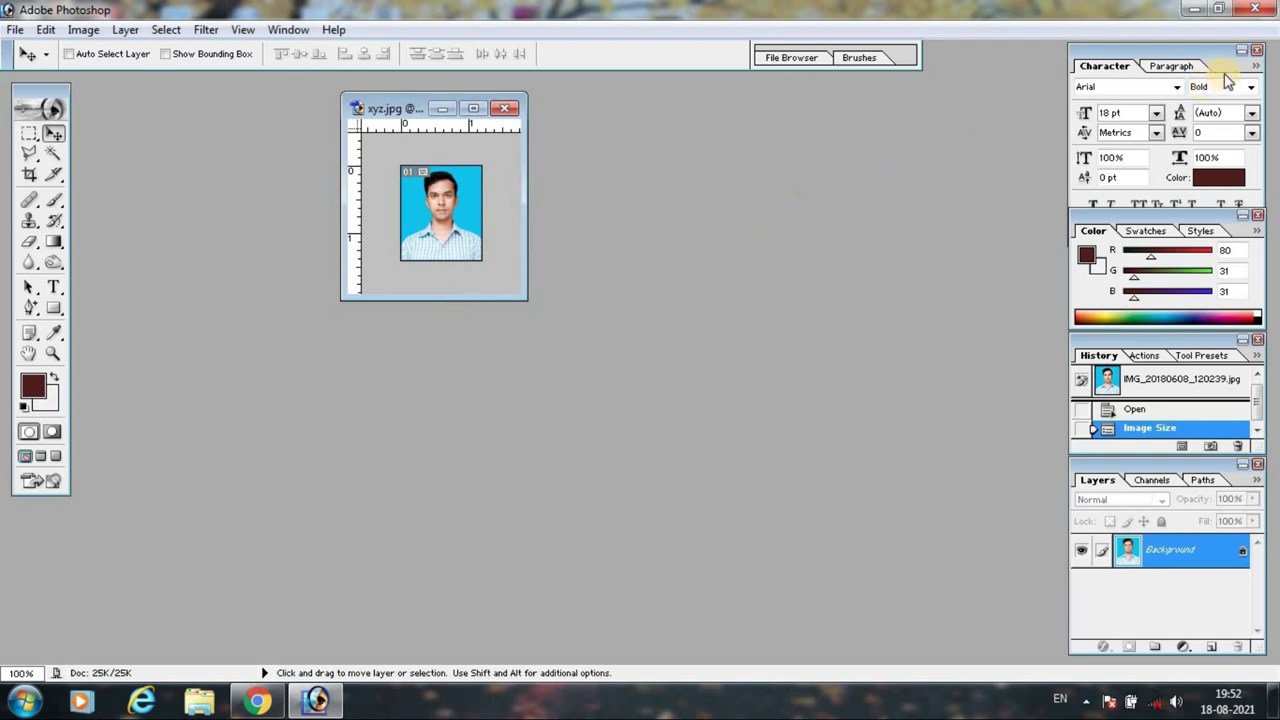
pyautogui.click(1258, 9)
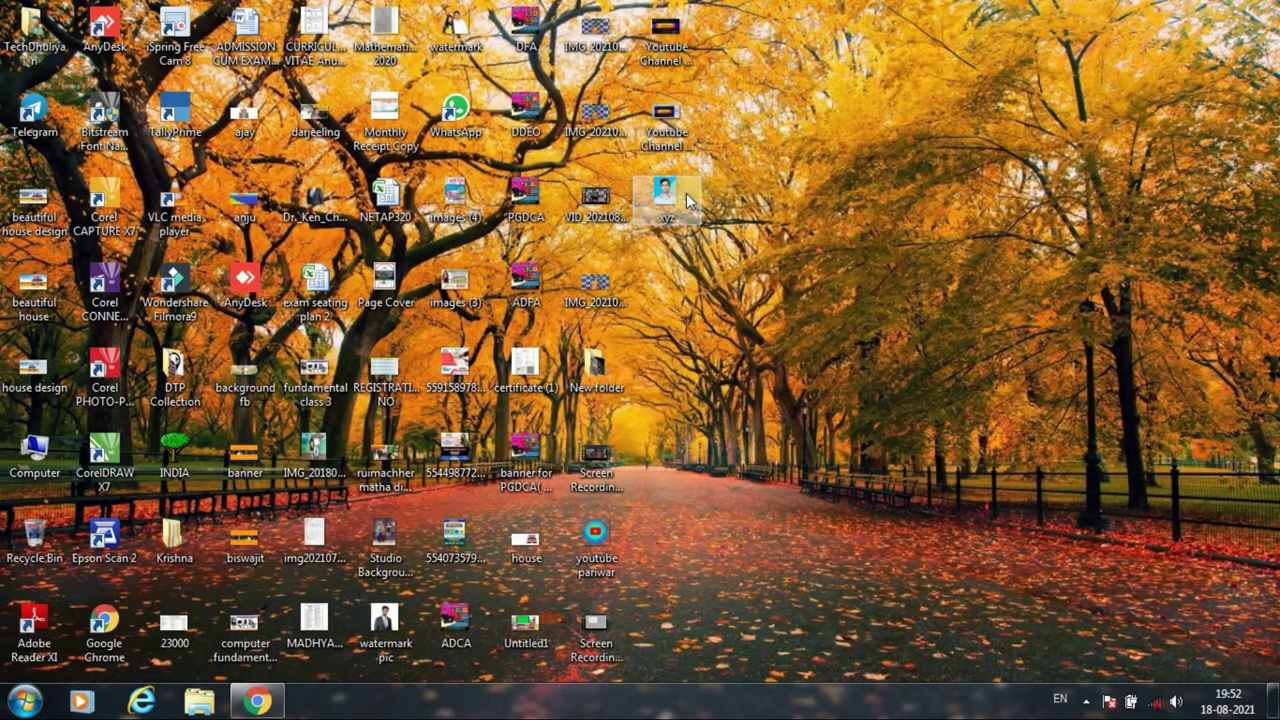
# Check in Properties that xyz.jpg is 17.4 KB, then open it in Photo Viewer.
pyautogui.rightClick(678, 200)
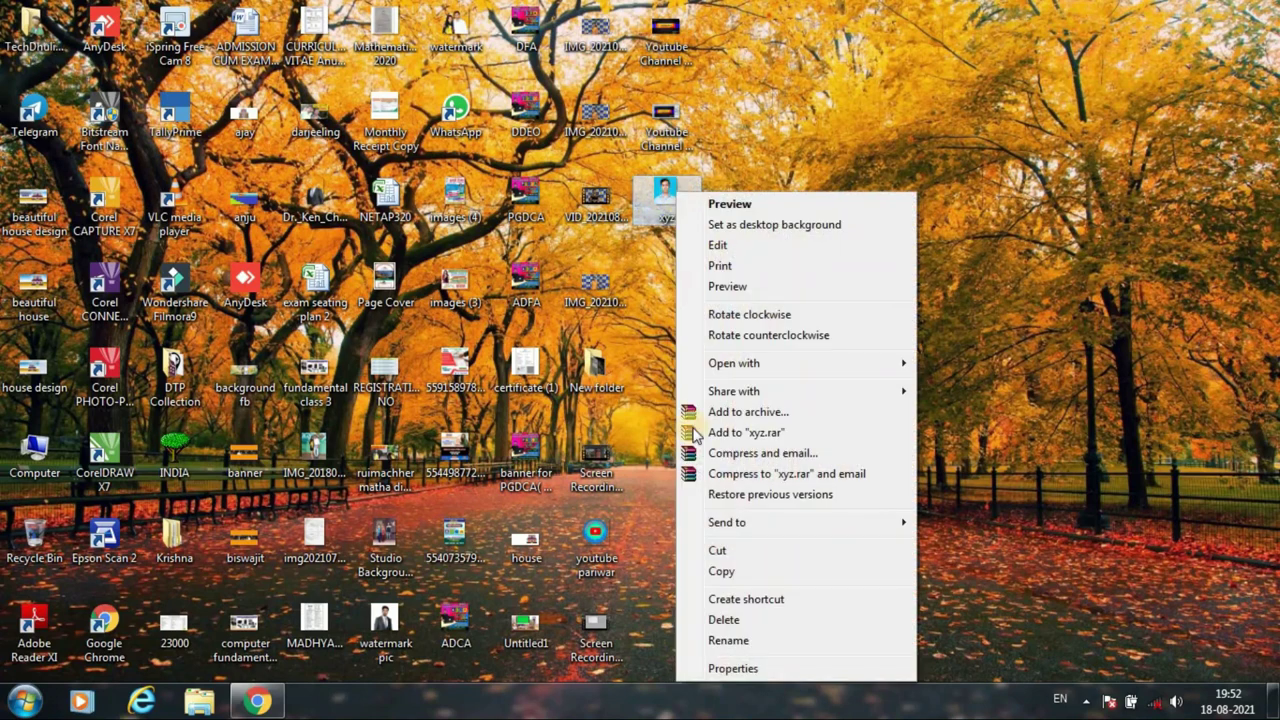
pyautogui.click(731, 668)
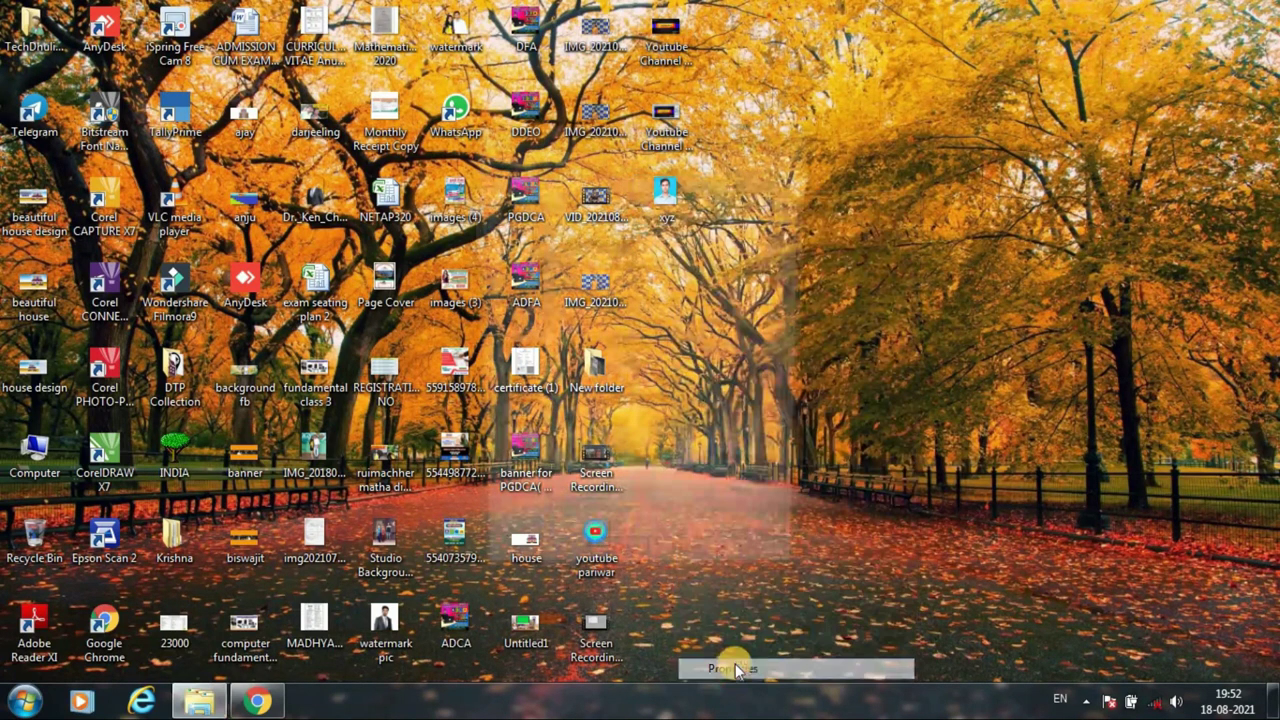
pyautogui.moveTo(711, 128)
pyautogui.mouseDown()
pyautogui.moveTo(1005, 138)
pyautogui.moveTo(977, 75)
pyautogui.mouseUp()
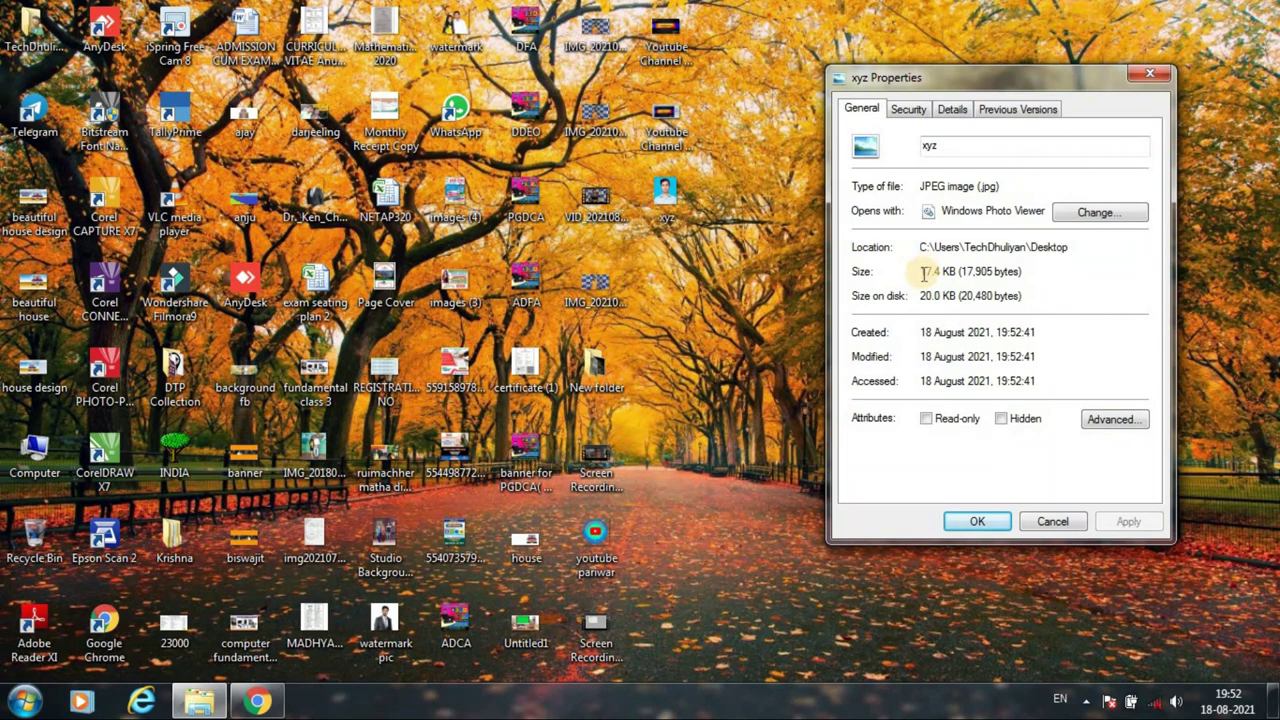
pyautogui.moveTo(920, 272); pyautogui.dragTo(937, 272)
pyautogui.click(956, 271)
pyautogui.click(1160, 72)
pyautogui.moveTo(665, 200)
pyautogui.doubleClick(668, 192)
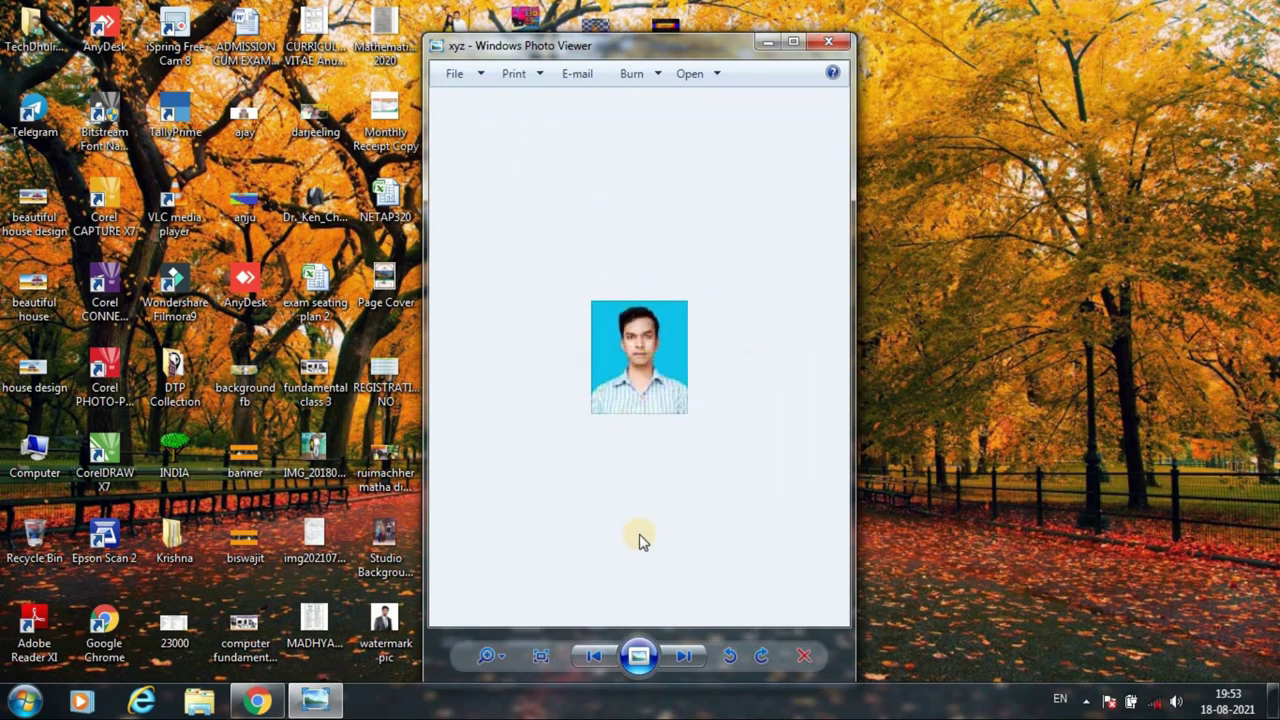
# Close the xyz view and open IMG_20180608_120239 from D:\New folder in Photo Viewer.
pyautogui.click(830, 44)
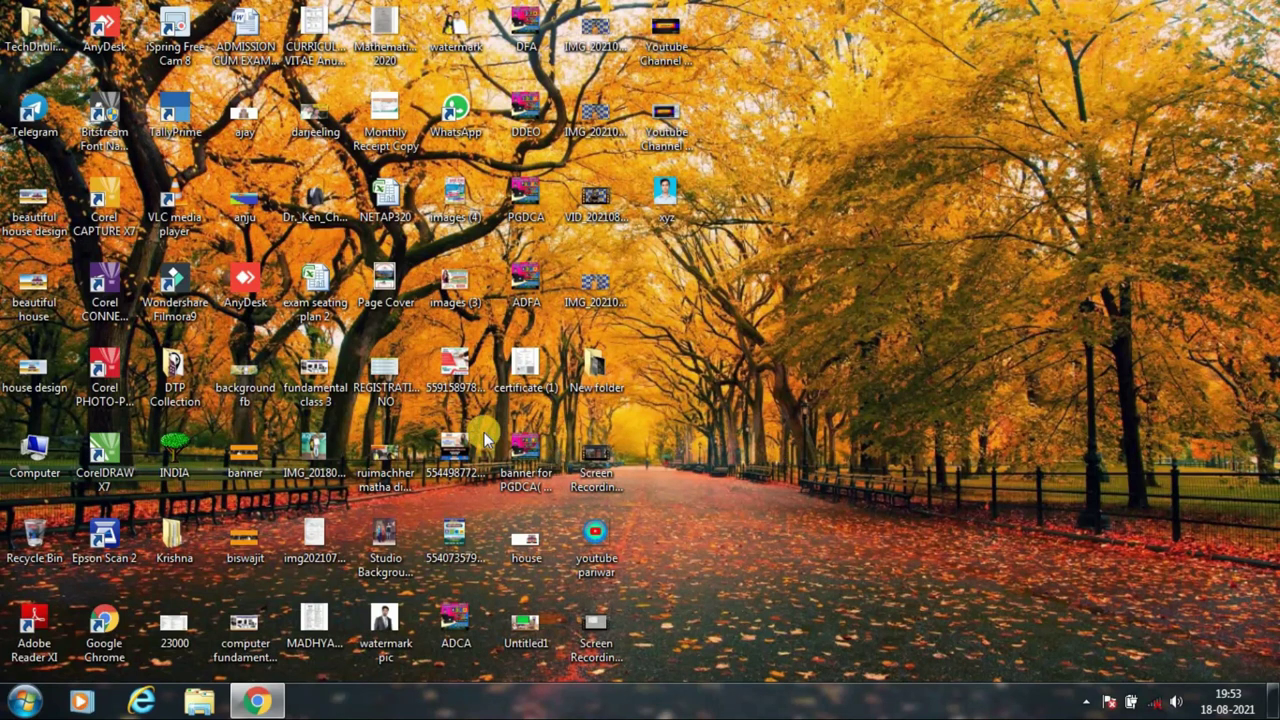
pyautogui.doubleClick(38, 455)
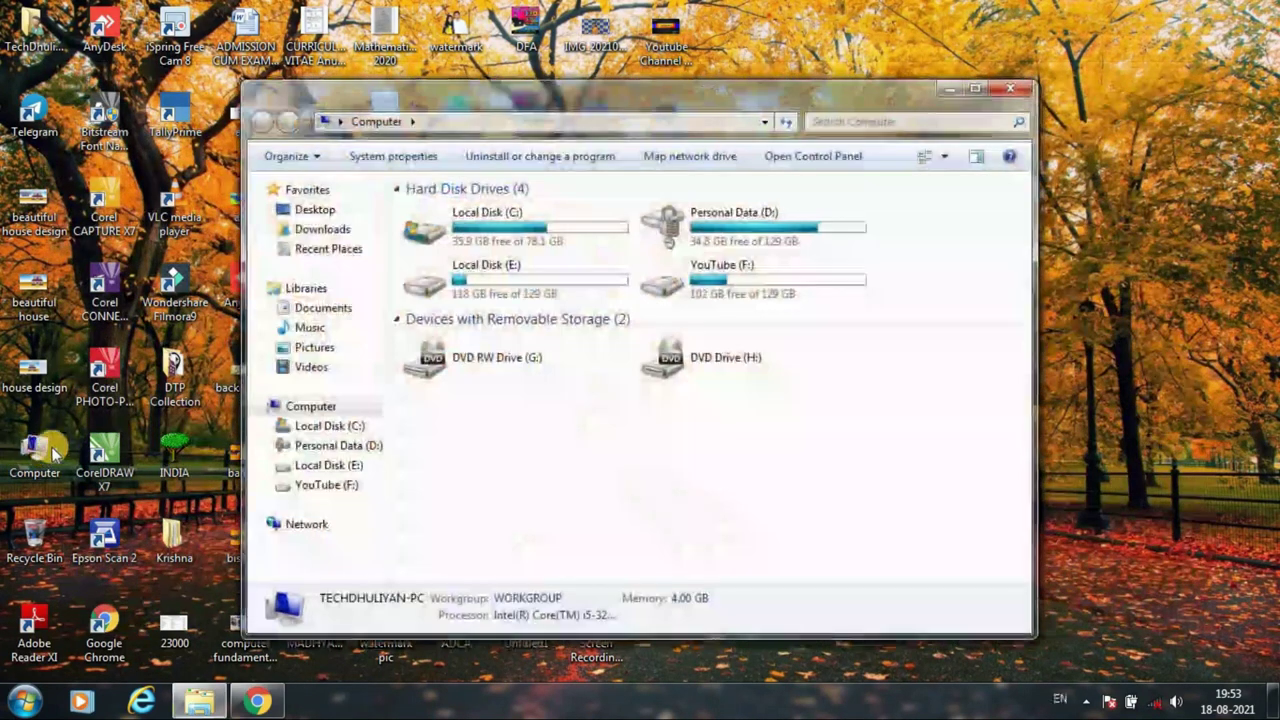
pyautogui.doubleClick(770, 228)
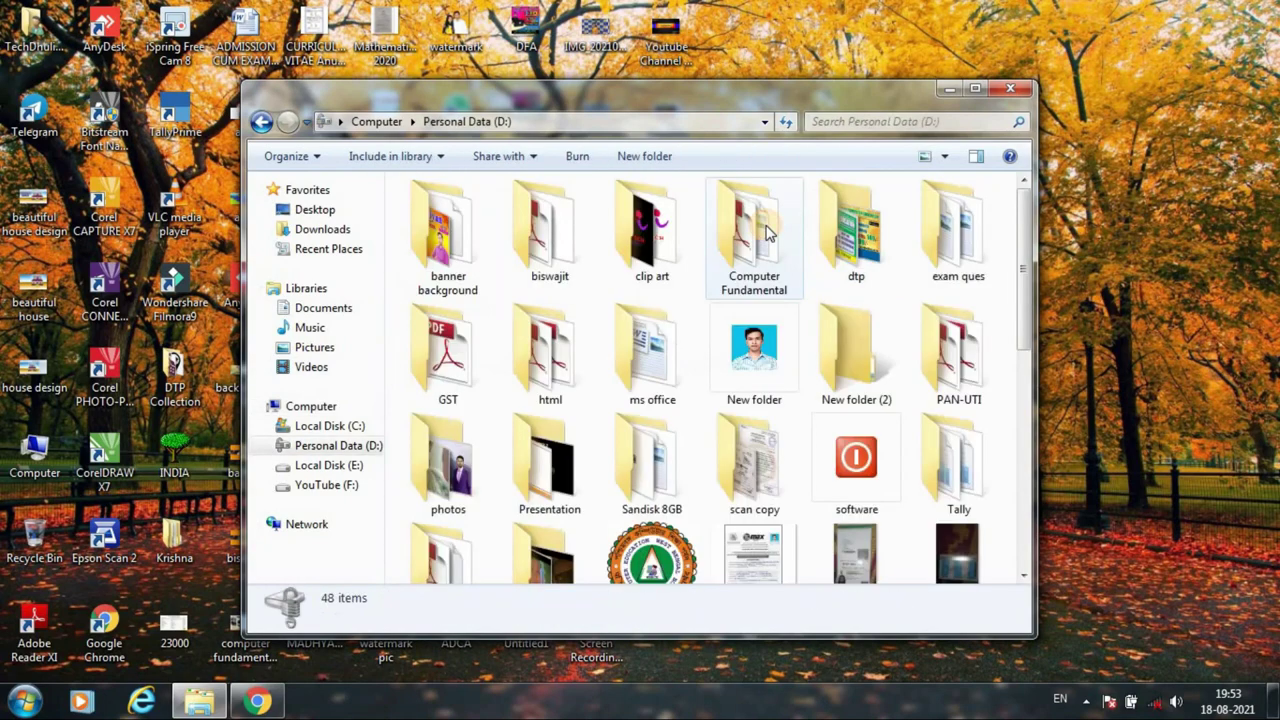
pyautogui.doubleClick(770, 340)
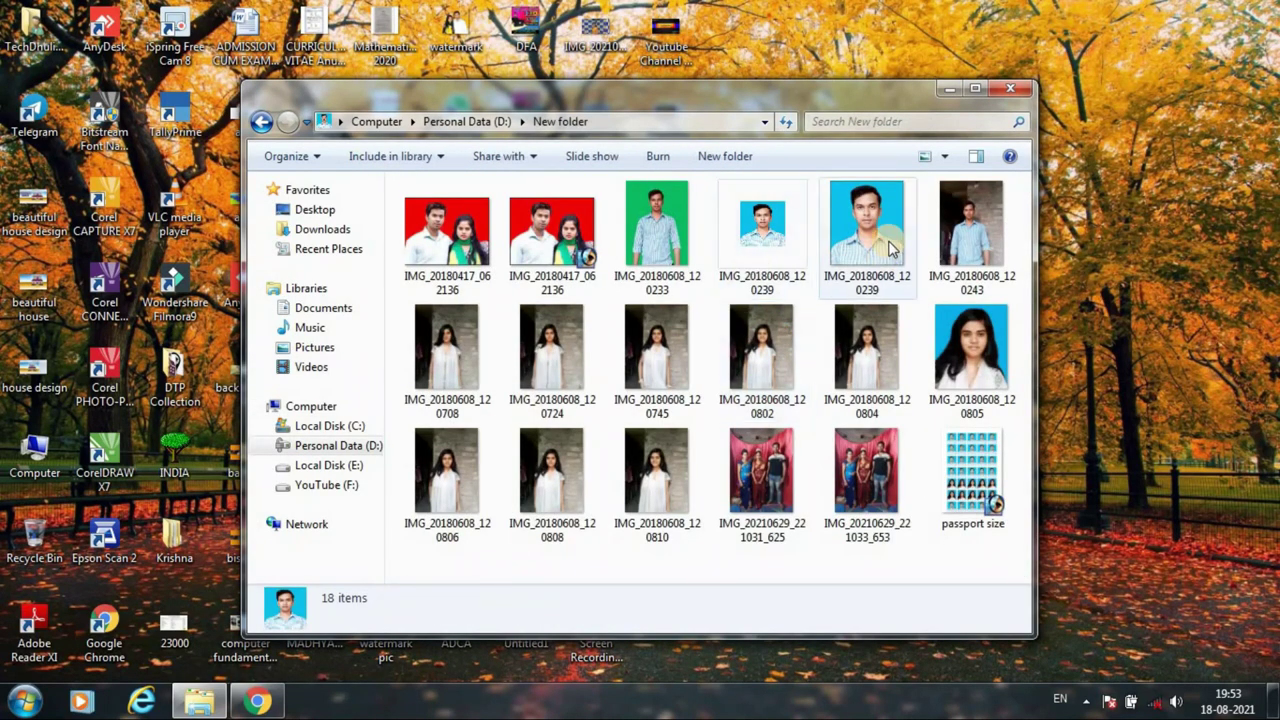
pyautogui.click(889, 247)
pyautogui.doubleClick(889, 247)
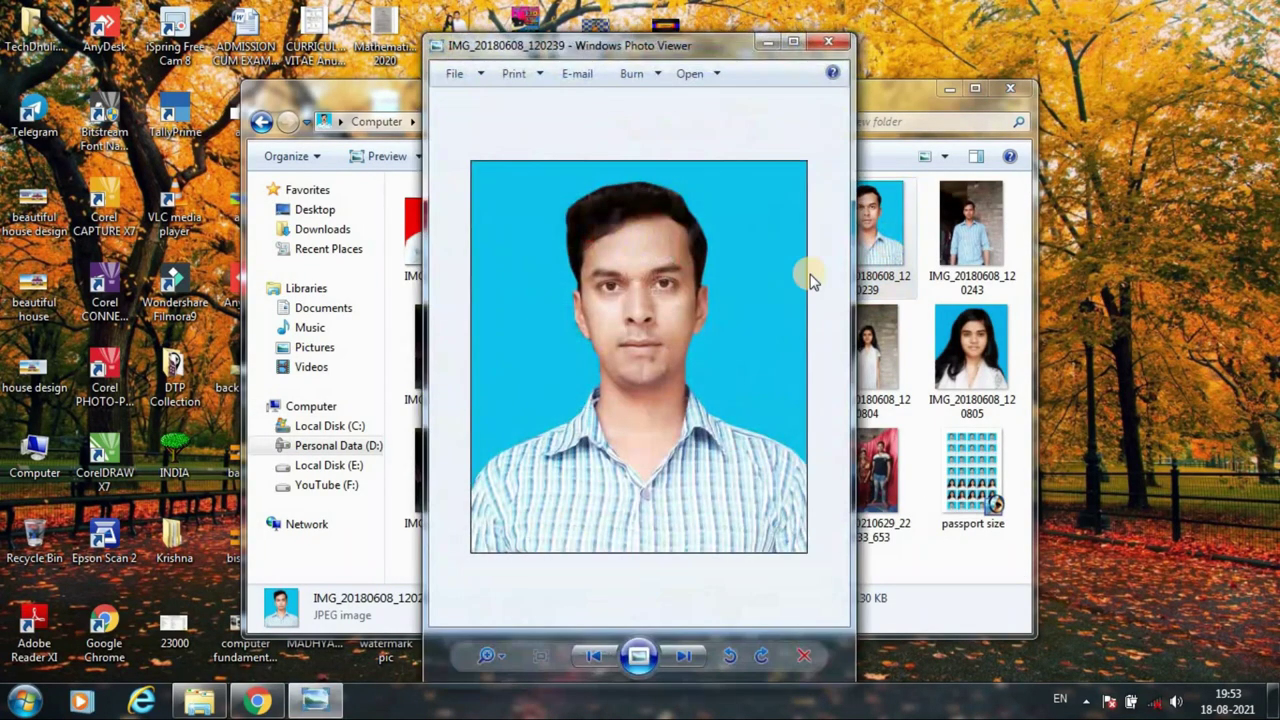
# Close the folder window, resize and move Photo Viewer, then close the viewer.
pyautogui.click(1010, 88)
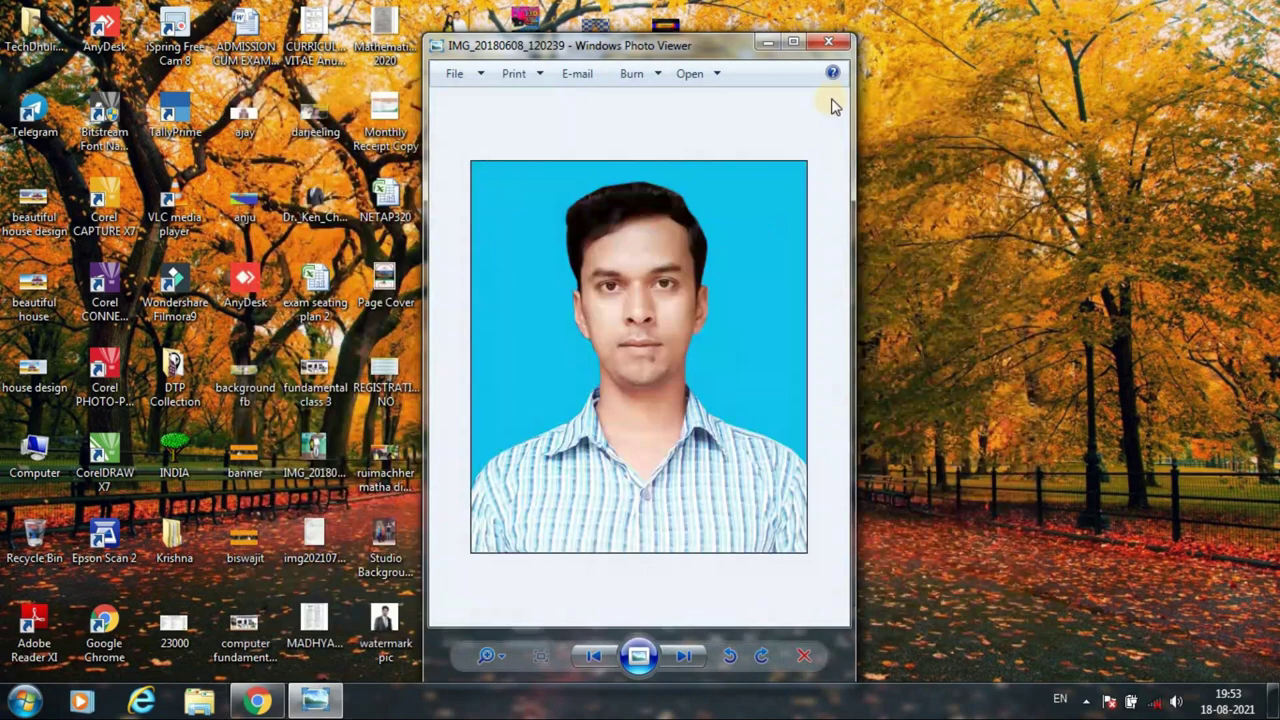
pyautogui.click(792, 42)
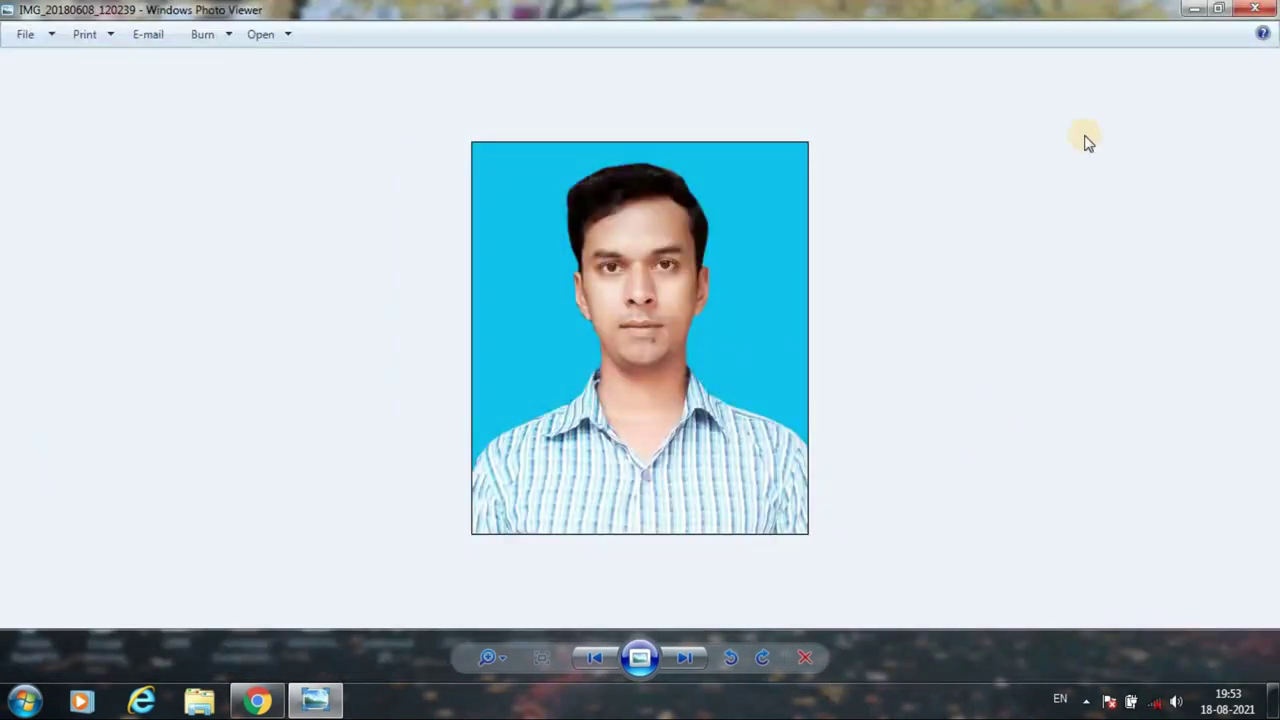
pyautogui.click(1219, 9)
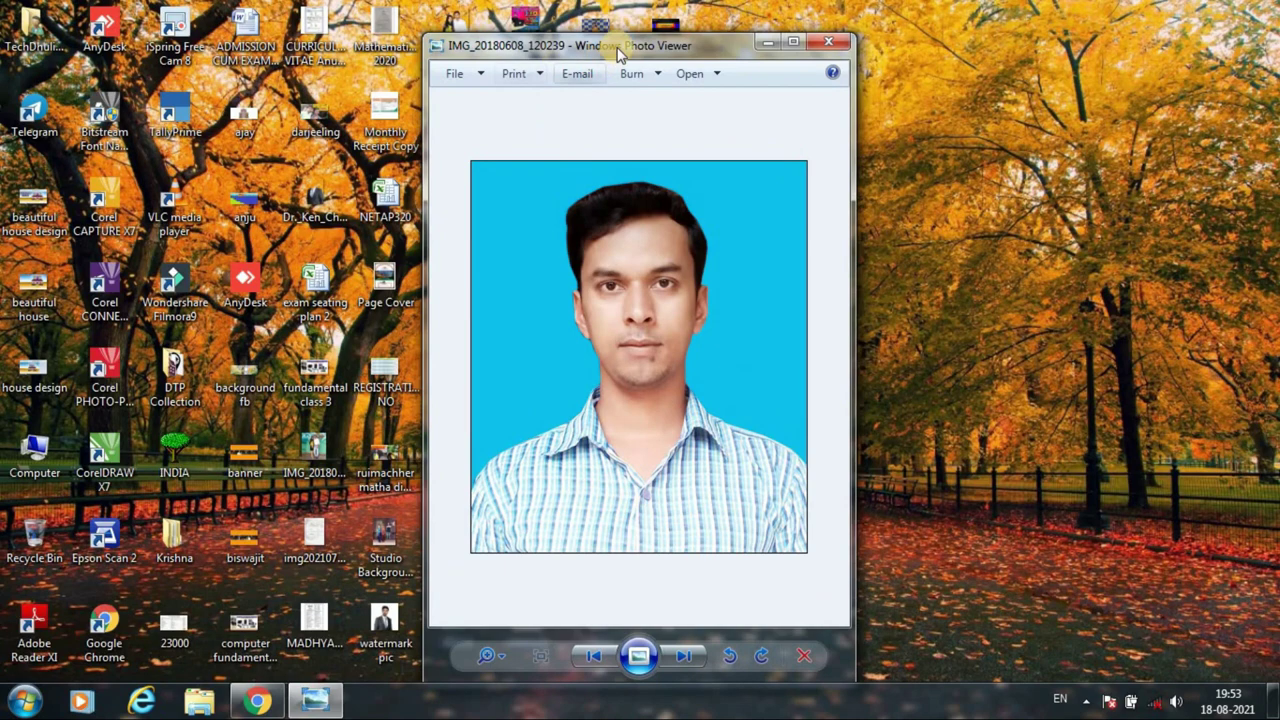
pyautogui.moveTo(580, 52); pyautogui.dragTo(288, 52)
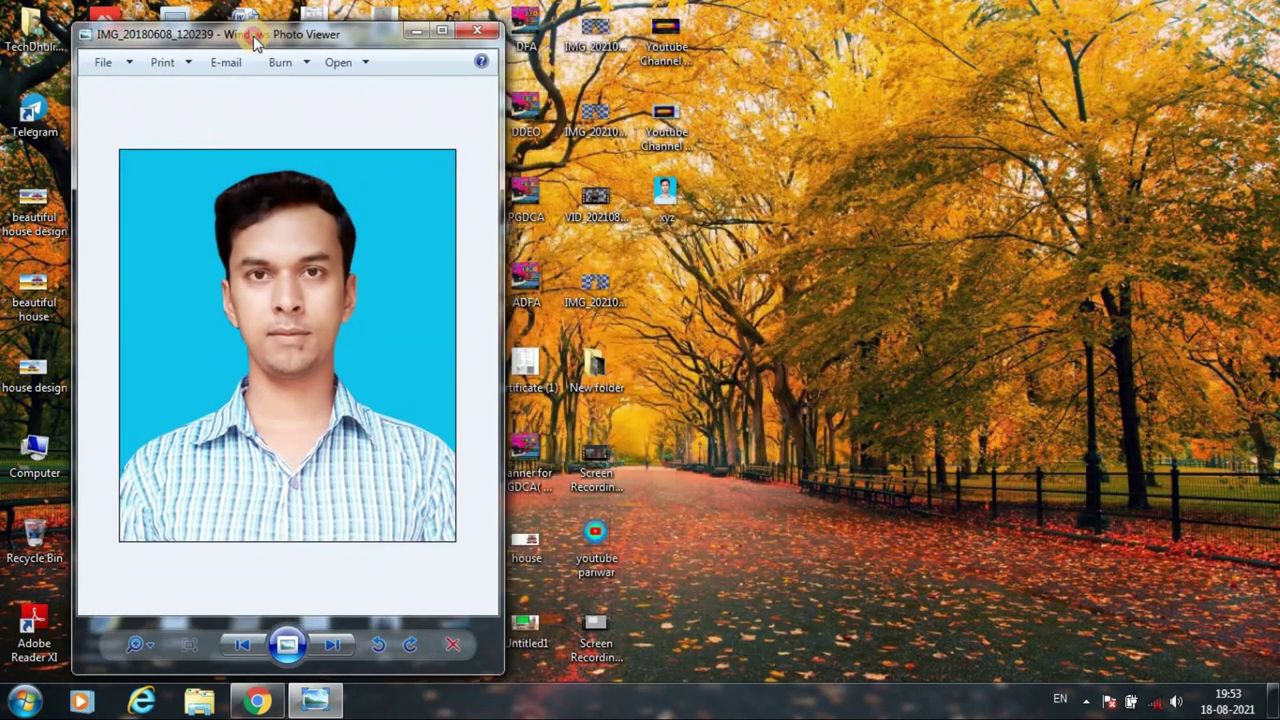
pyautogui.click(362, 74)
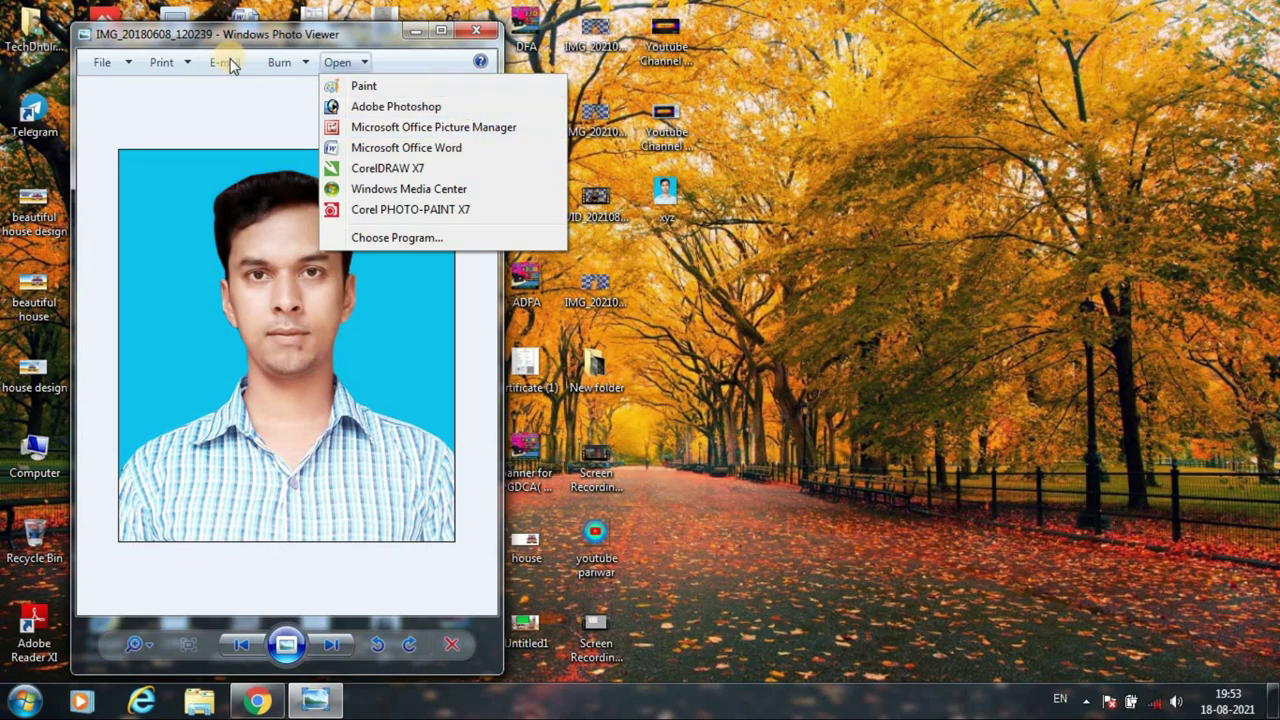
pyautogui.click(476, 31)
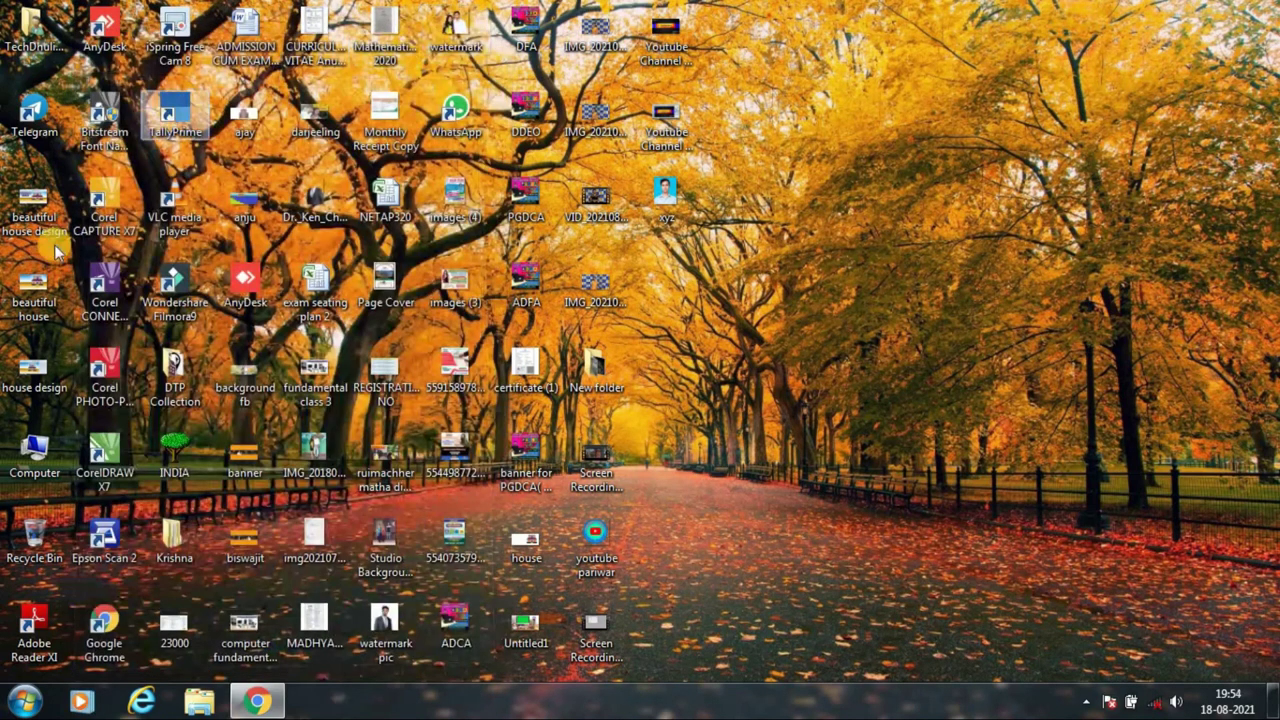
# Open IMG_20180608_120239 from D:\New folder with Microsoft Office Picture Manager, closing Explorer.
pyautogui.click(24, 700)
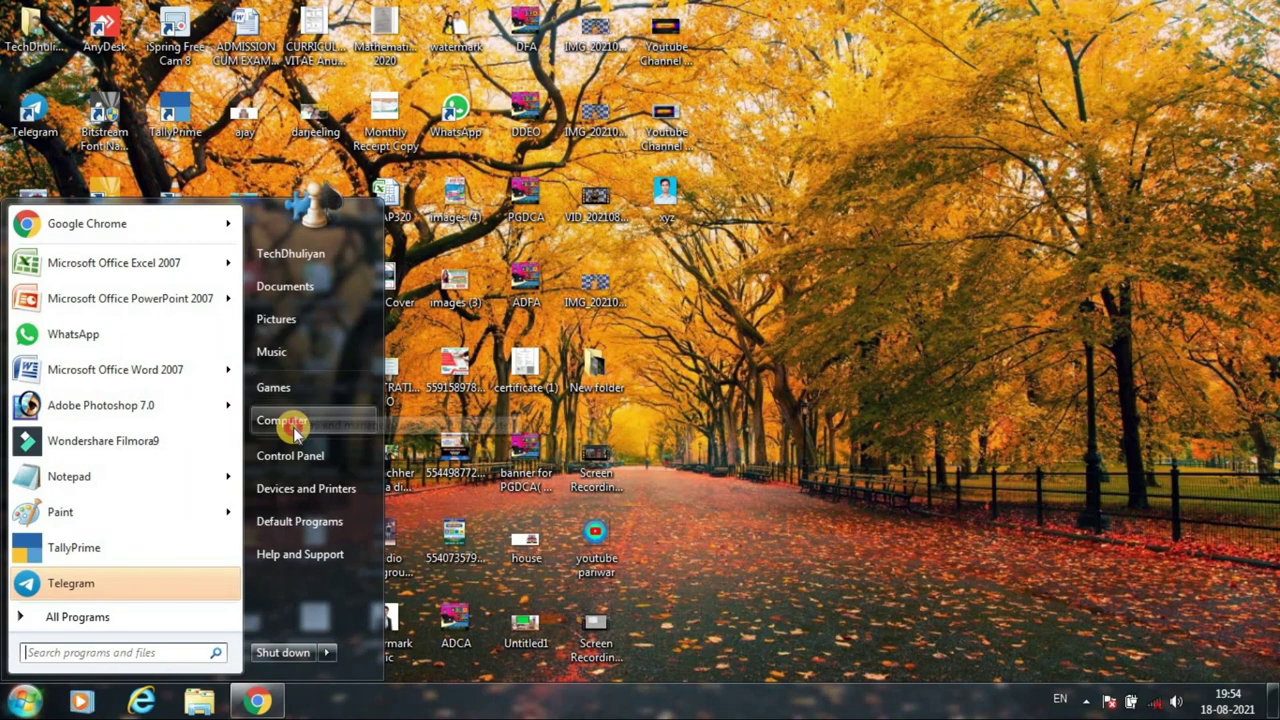
pyautogui.click(283, 420)
pyautogui.doubleClick(809, 240)
pyautogui.doubleClick(752, 357)
pyautogui.click(880, 245)
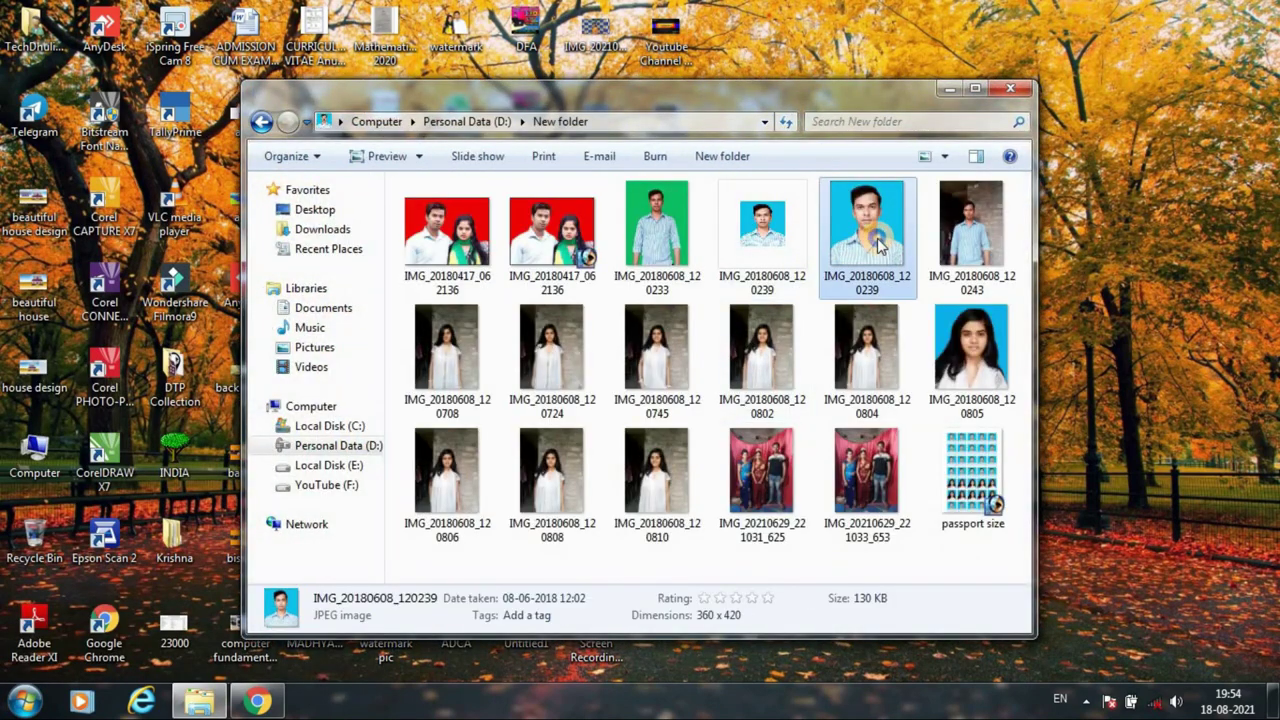
pyautogui.rightClick(880, 245)
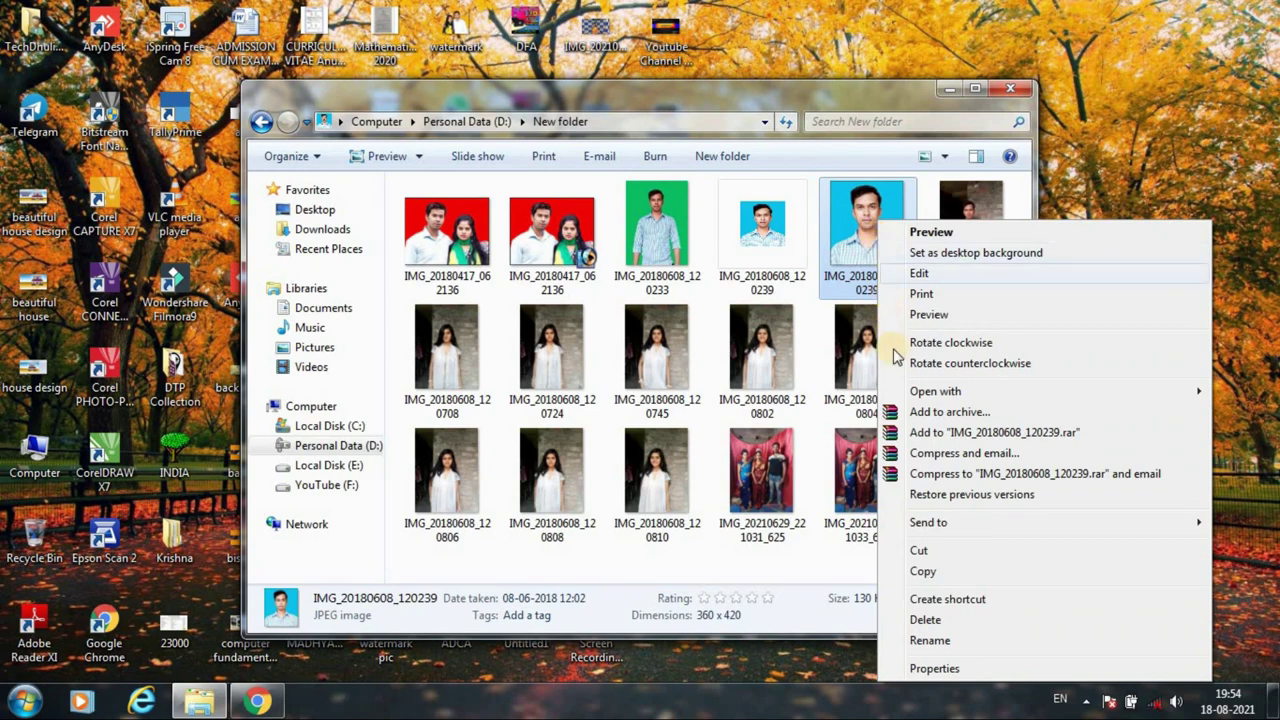
pyautogui.moveTo(935, 391)
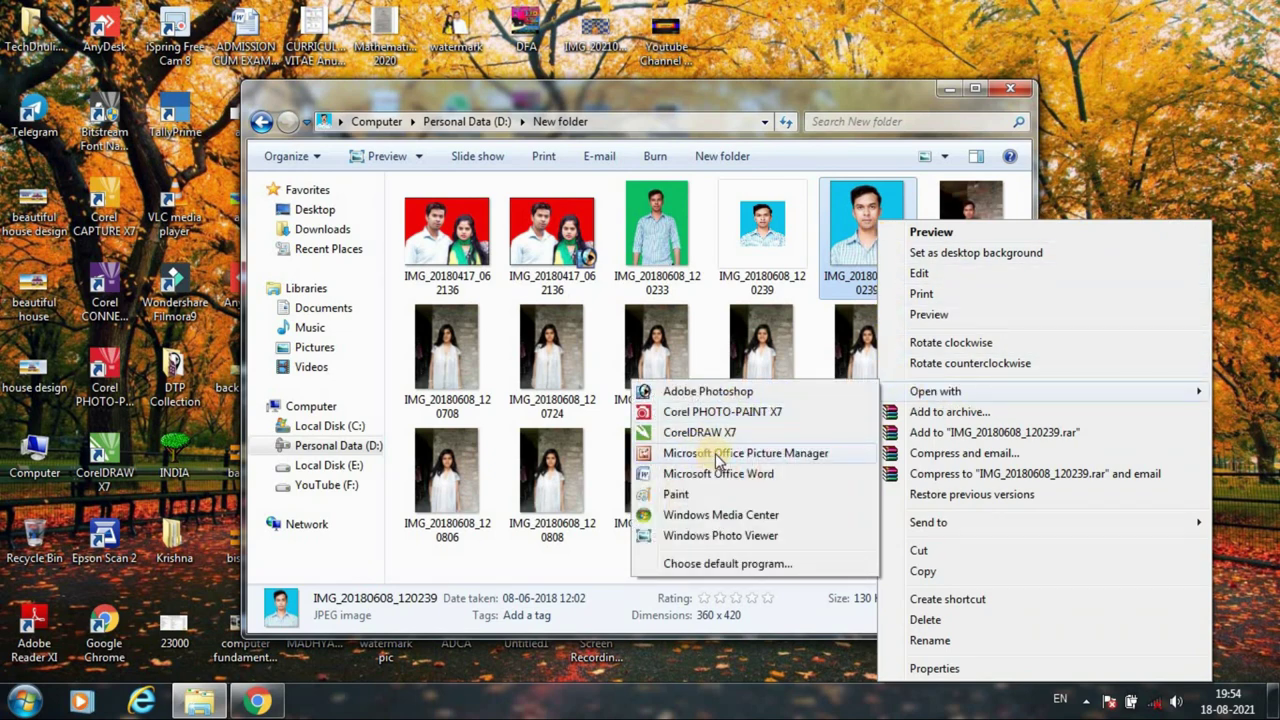
pyautogui.click(822, 456)
pyautogui.click(1012, 97)
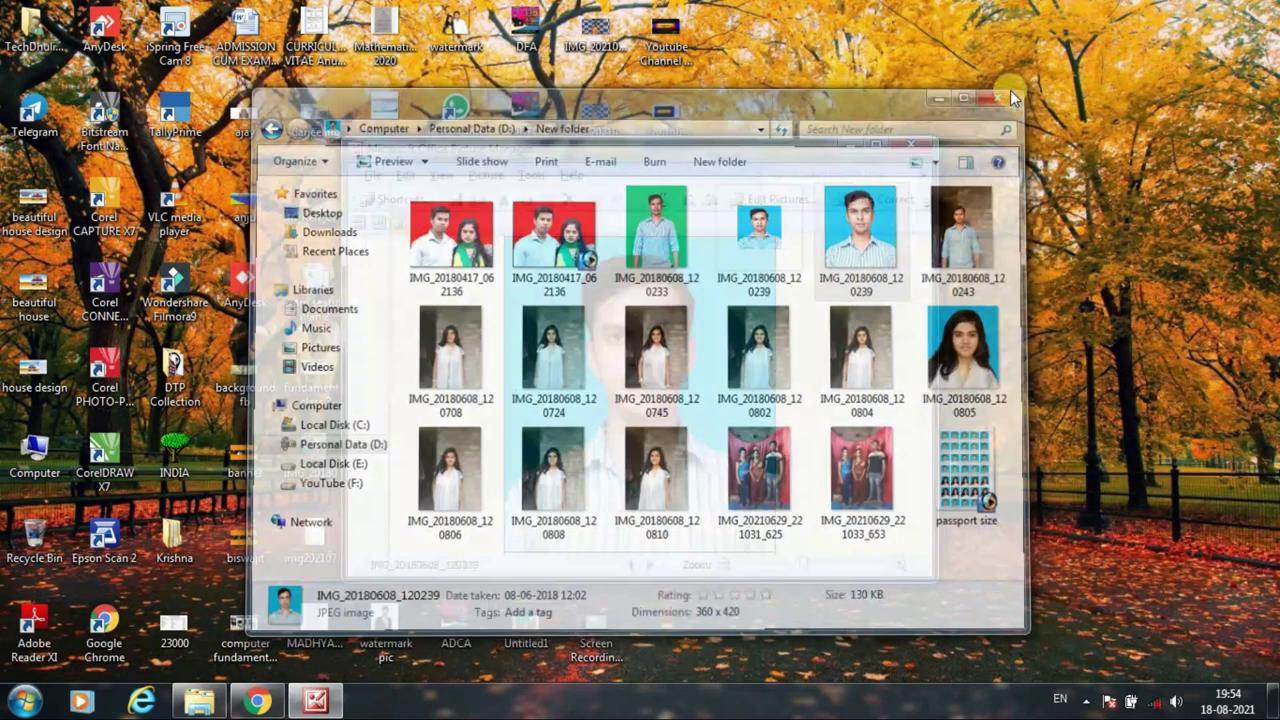
# Maximize Picture Manager and open Edit Pictures, then Resize.
pyautogui.doubleClick(835, 148)
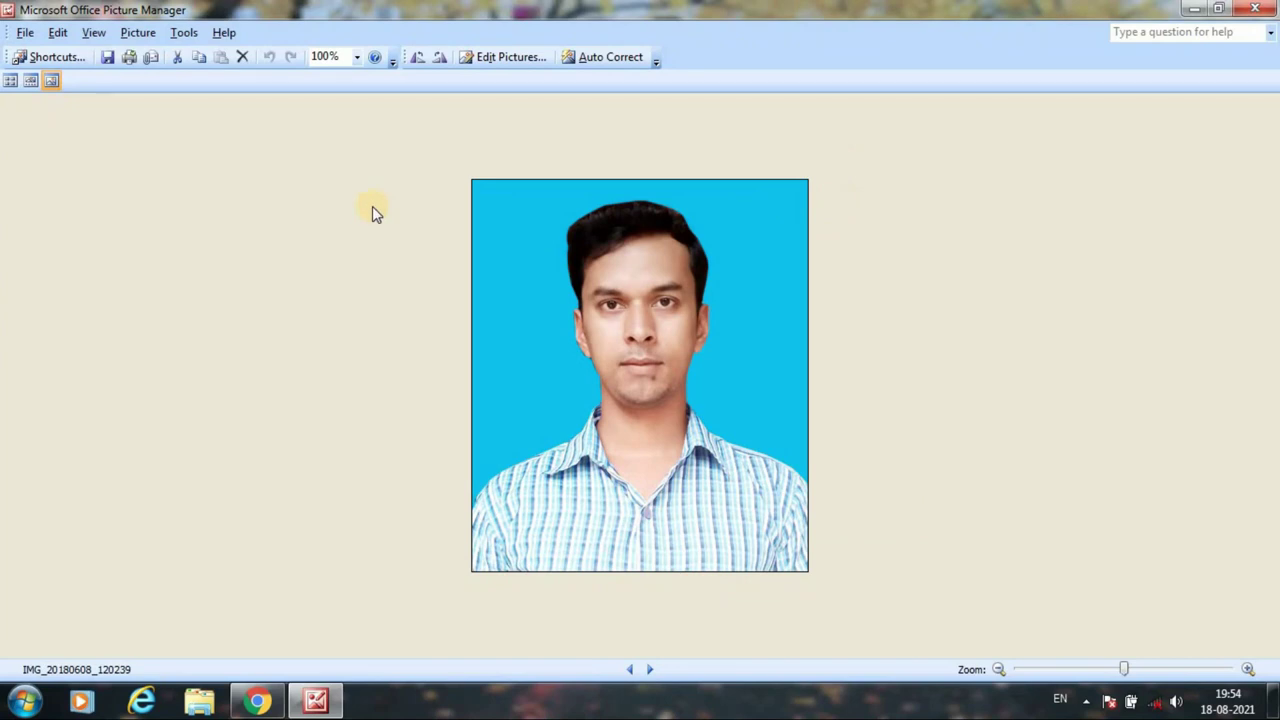
pyautogui.click(509, 60)
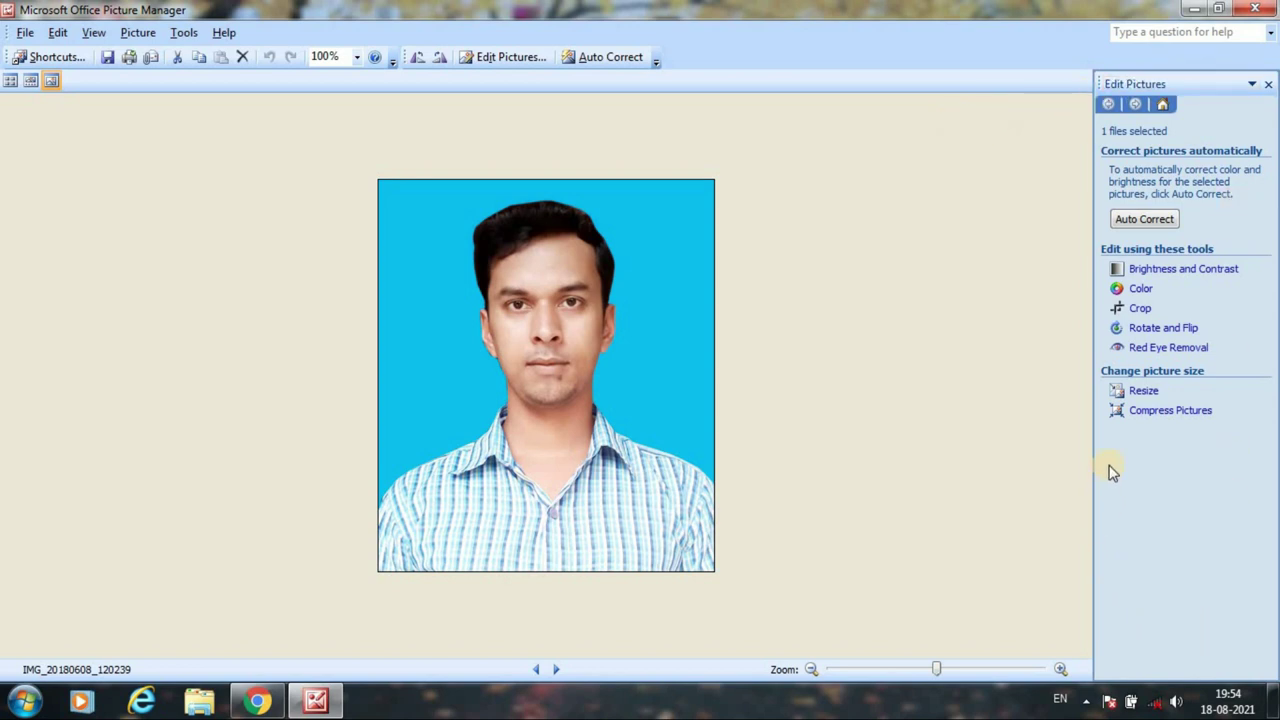
pyautogui.click(1140, 391)
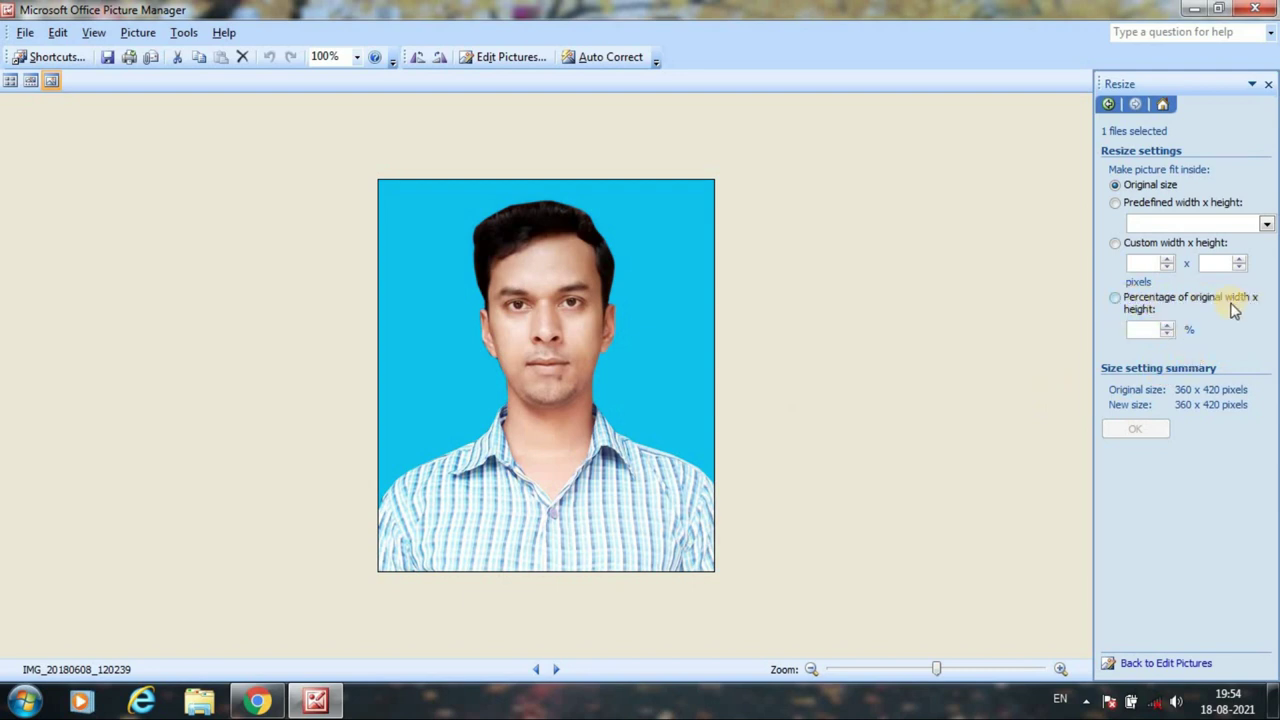
# Resize by percentage of original to 25%, making the photo 90 x 105 pixels.
pyautogui.click(1115, 300)
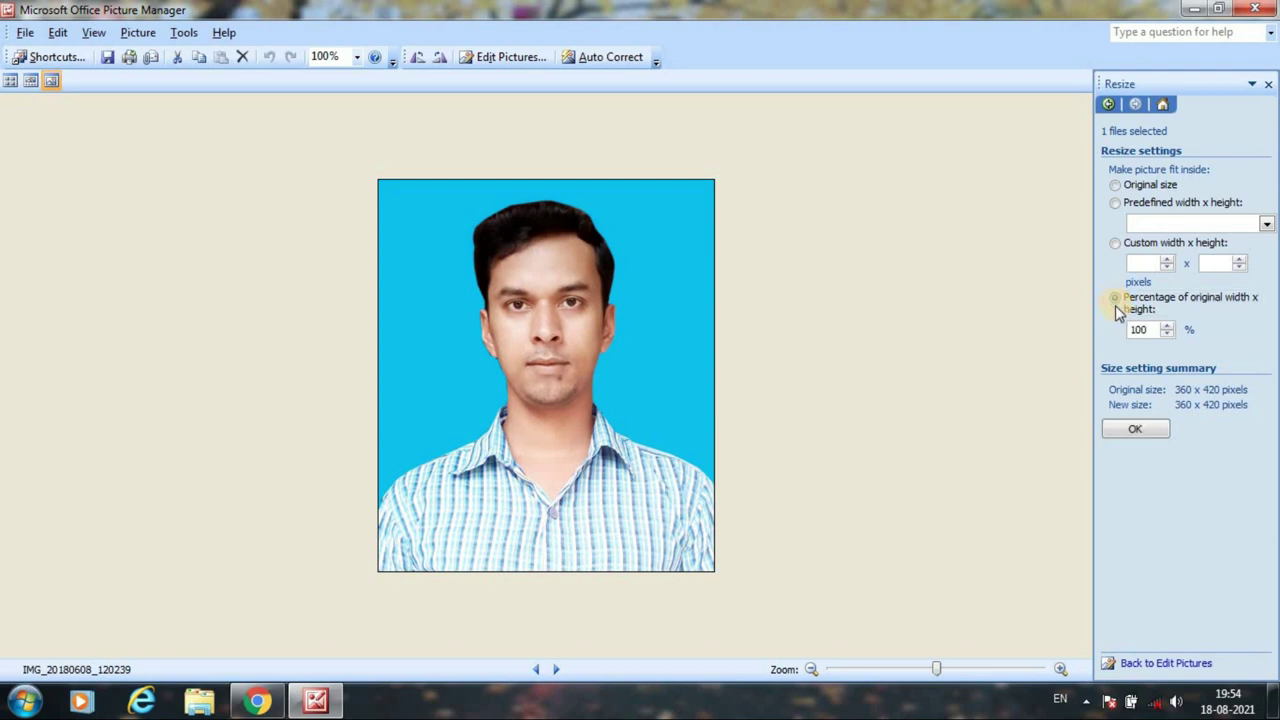
pyautogui.doubleClick(1137, 331)
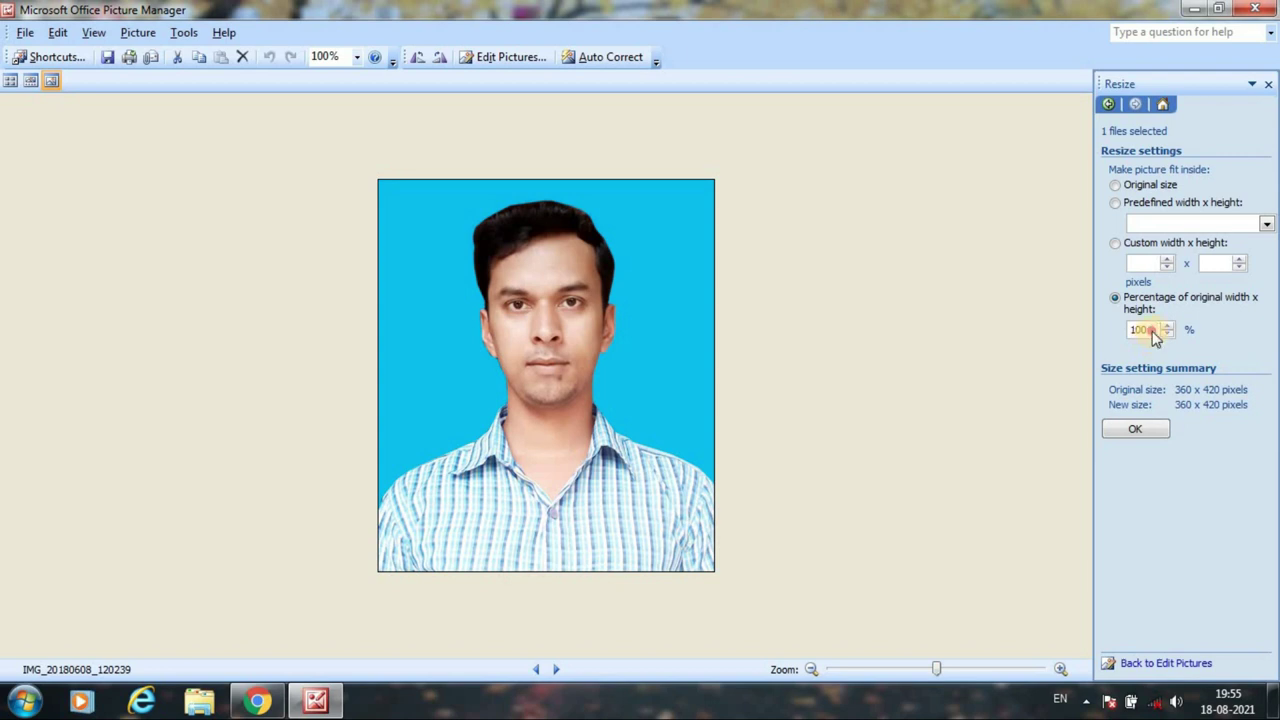
pyautogui.click(1101, 331)
pyautogui.doubleClick(1150, 332)
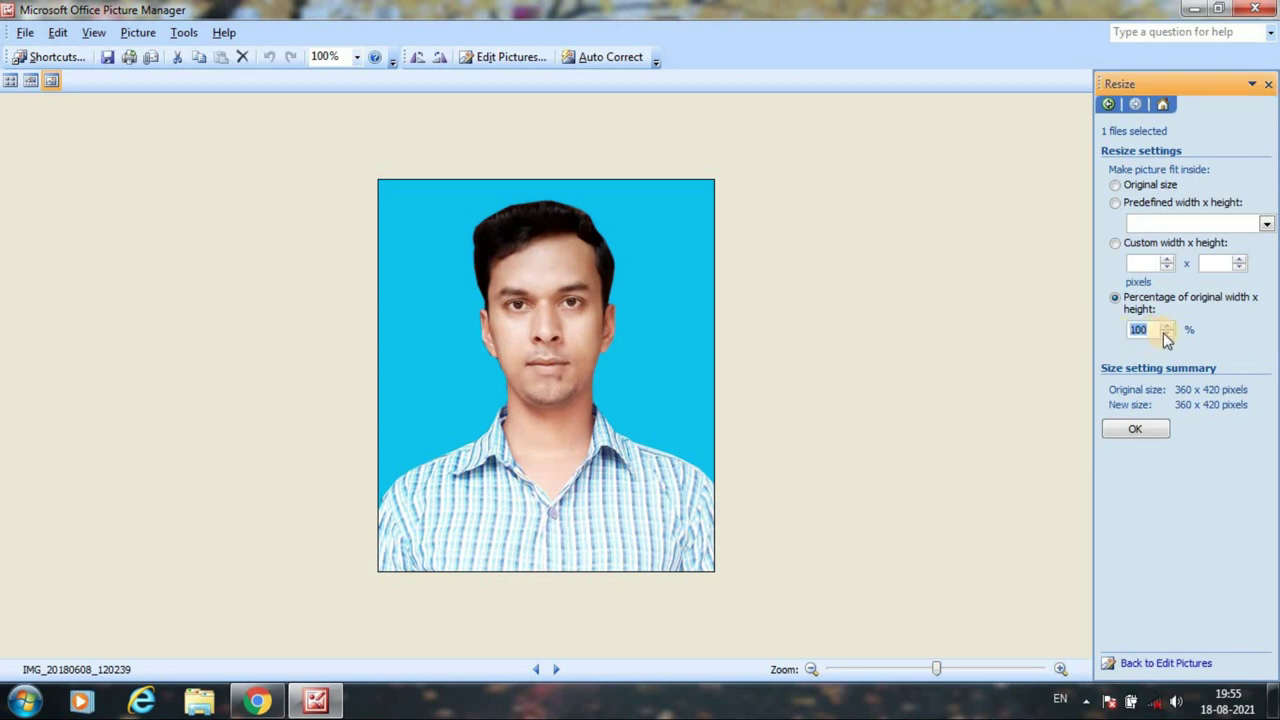
pyautogui.click(1167, 334)
pyautogui.click(1167, 334)
pyautogui.click(1140, 330)
pyautogui.click(1170, 334)
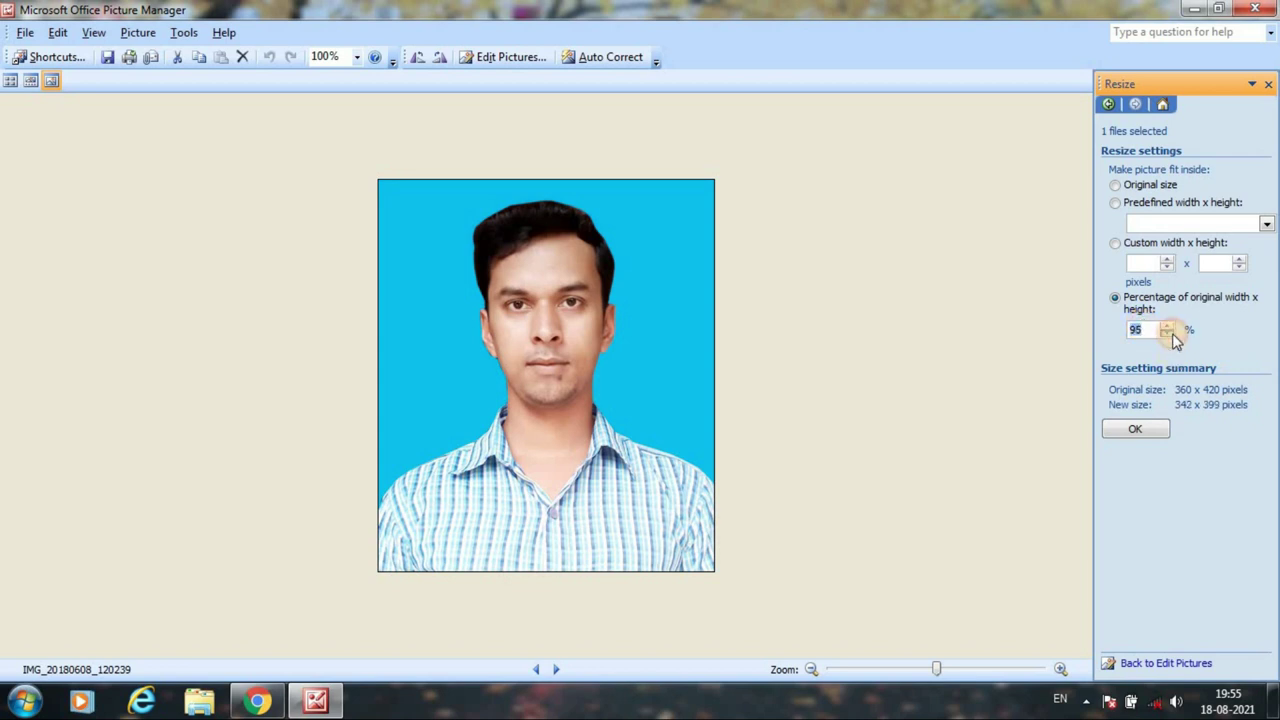
pyautogui.moveTo(1174, 335); pyautogui.dragTo(1173, 335)
pyautogui.moveTo(1173, 335); pyautogui.dragTo(1172, 333)
pyautogui.click(1167, 326)
pyautogui.click(1138, 432)
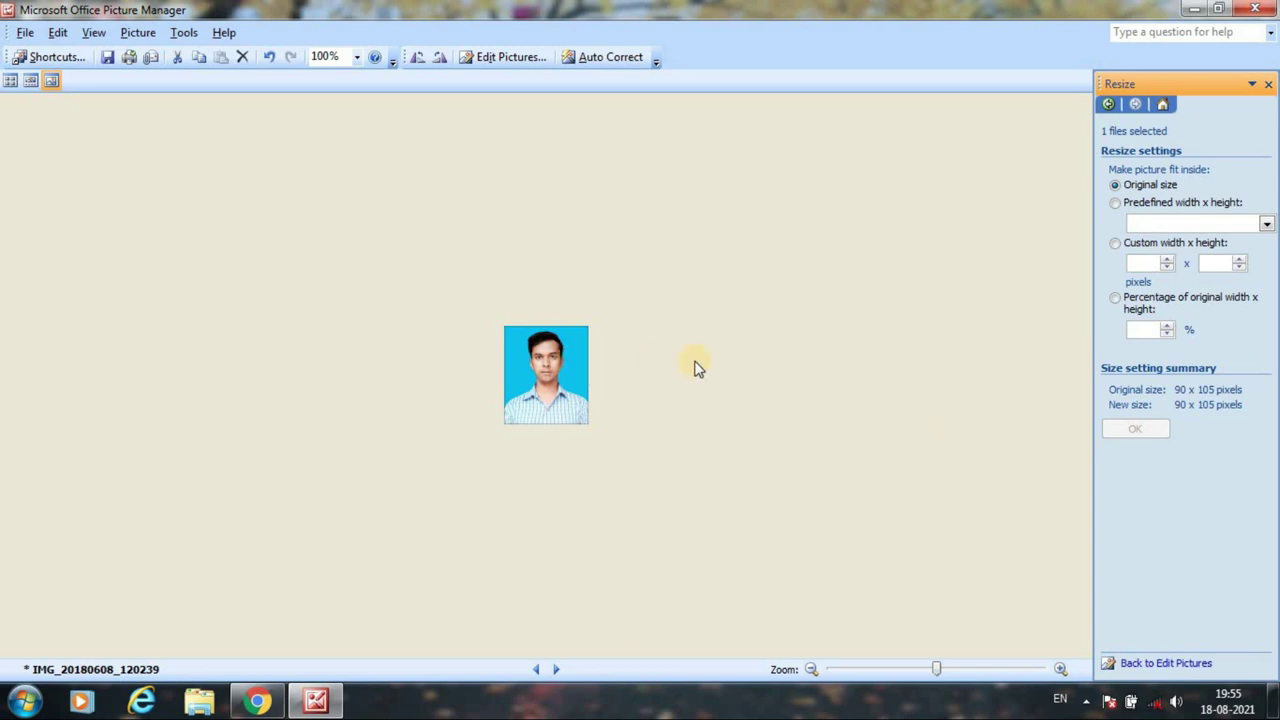
pyautogui.click(25, 34)
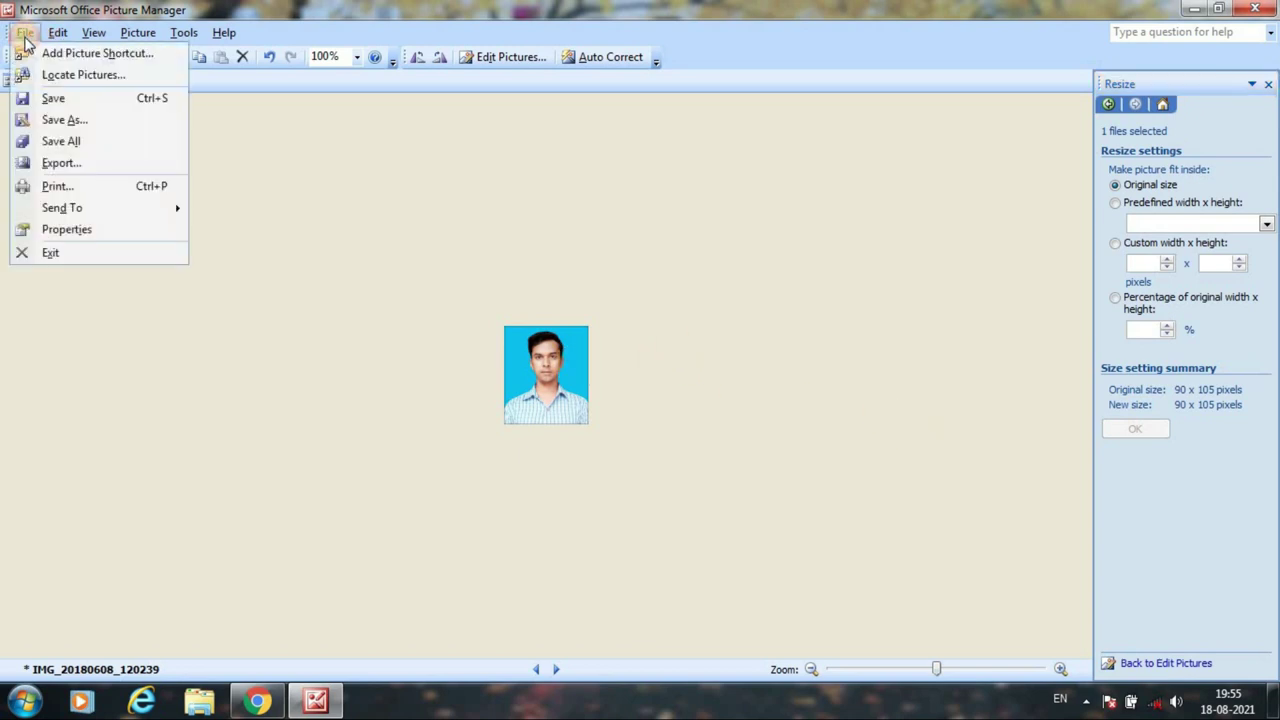
# Save the 90 x 105 portrait to the Desktop as JPEG 'xyz1' and exit Picture Manager without saving.
pyautogui.click(57, 121)
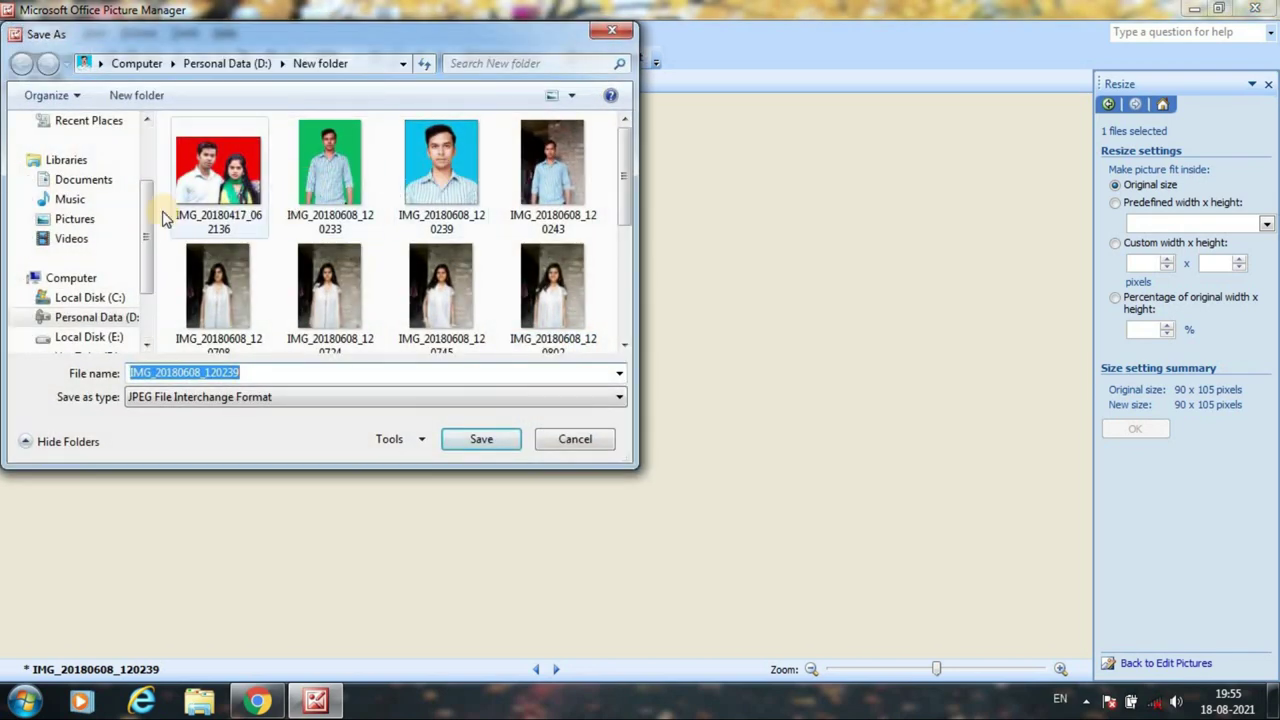
pyautogui.moveTo(144, 219); pyautogui.dragTo(136, 133)
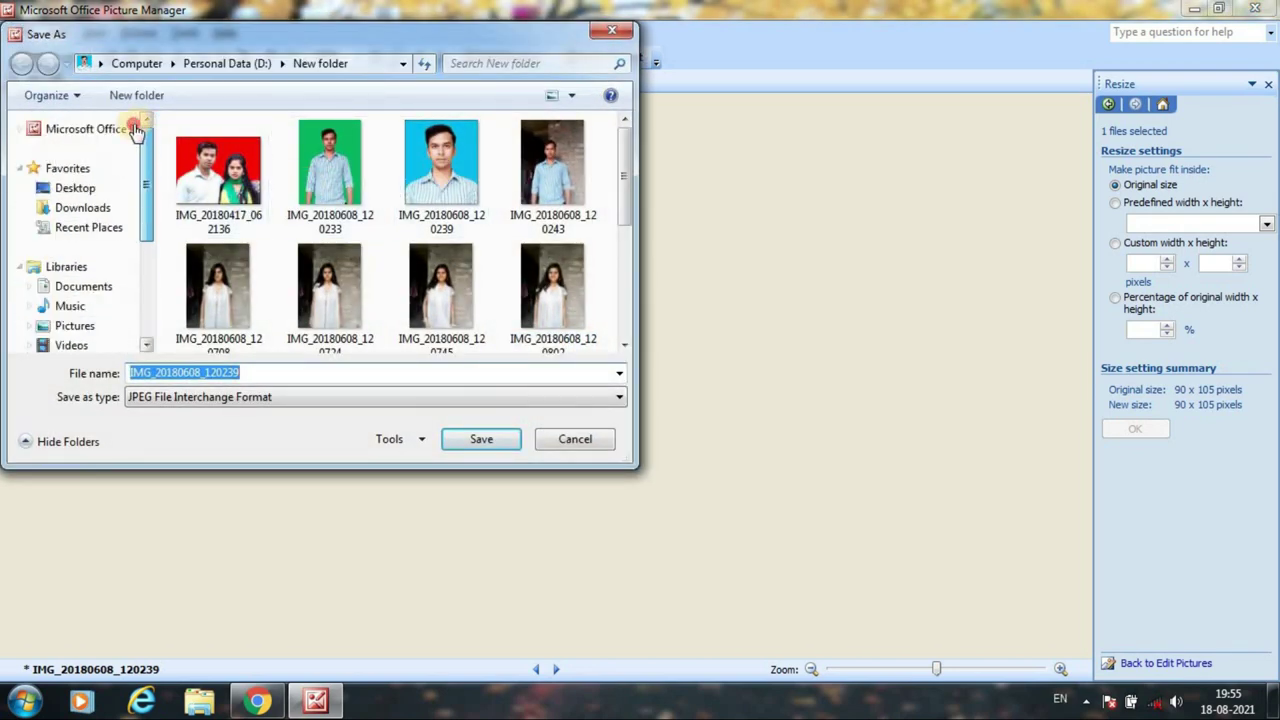
pyautogui.click(70, 188)
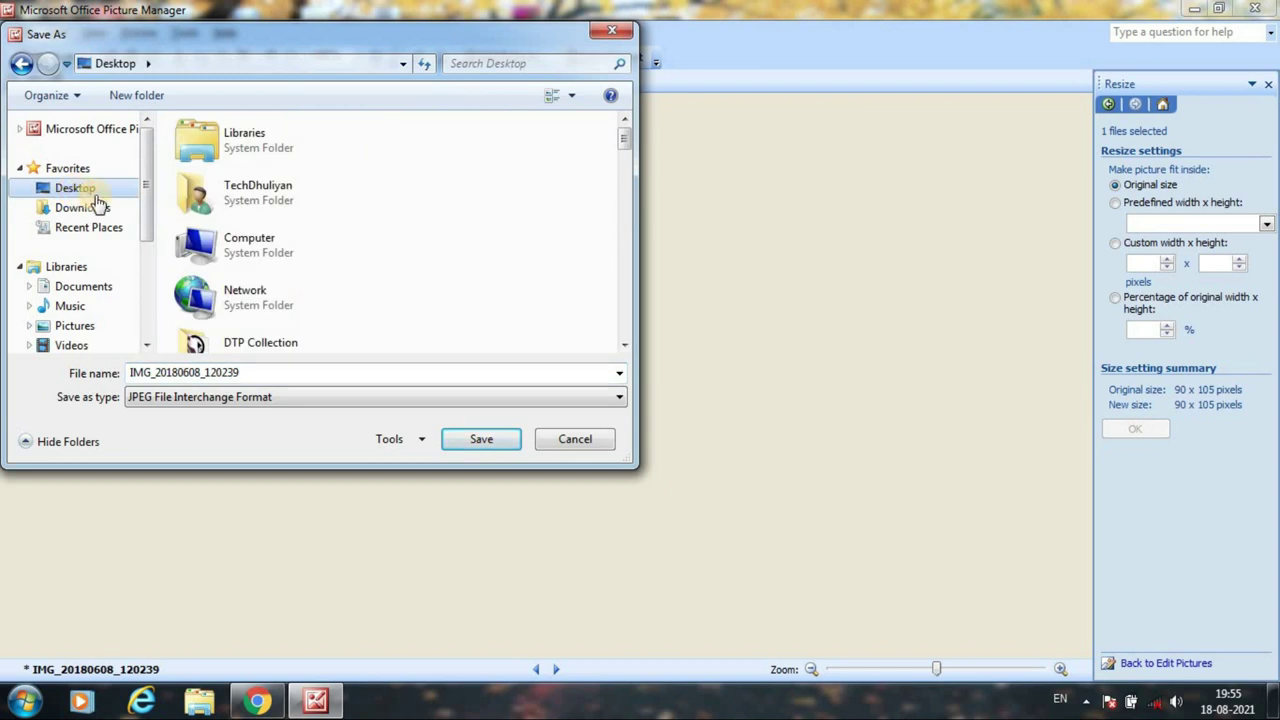
pyautogui.doubleClick(246, 370)
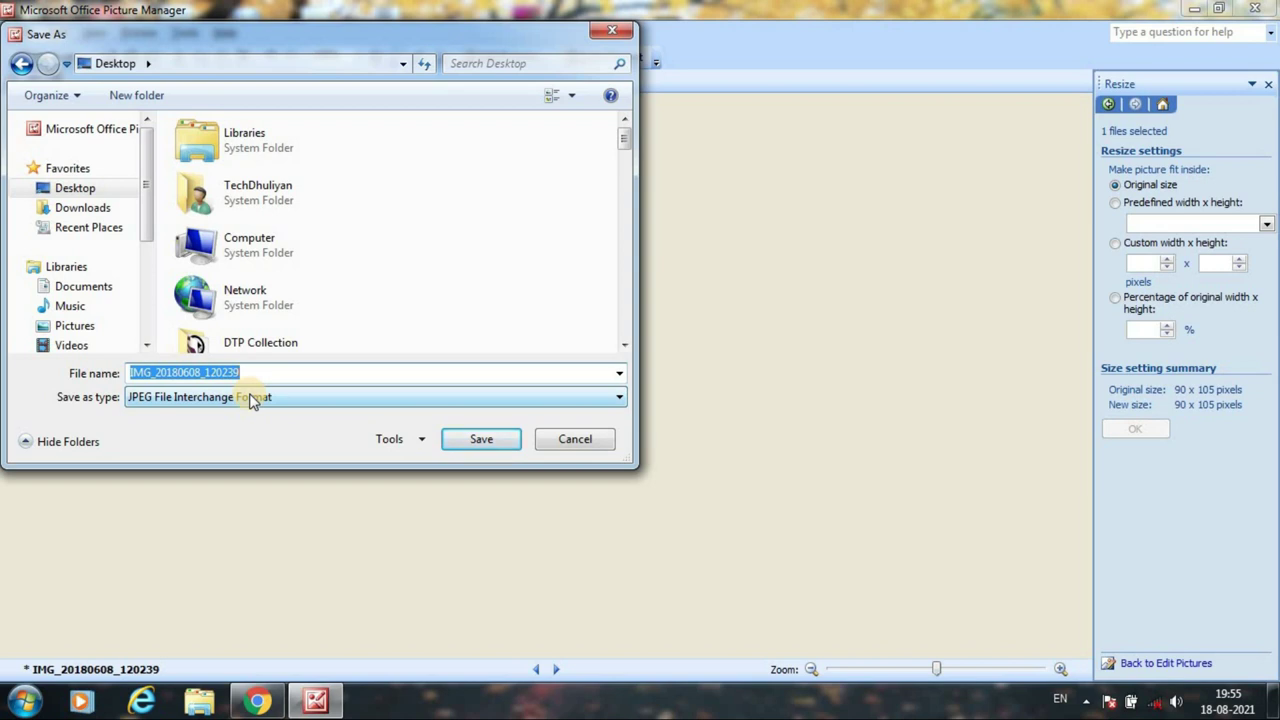
pyautogui.write('xyz1')
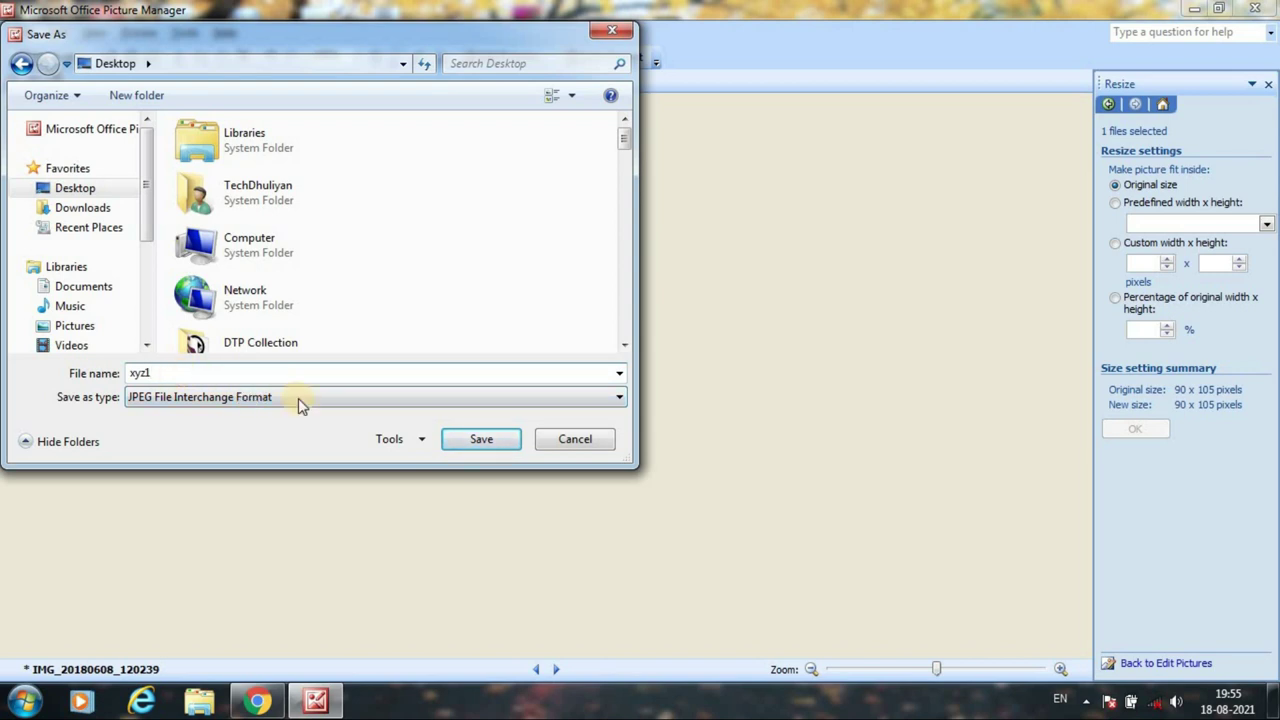
pyautogui.click(490, 440)
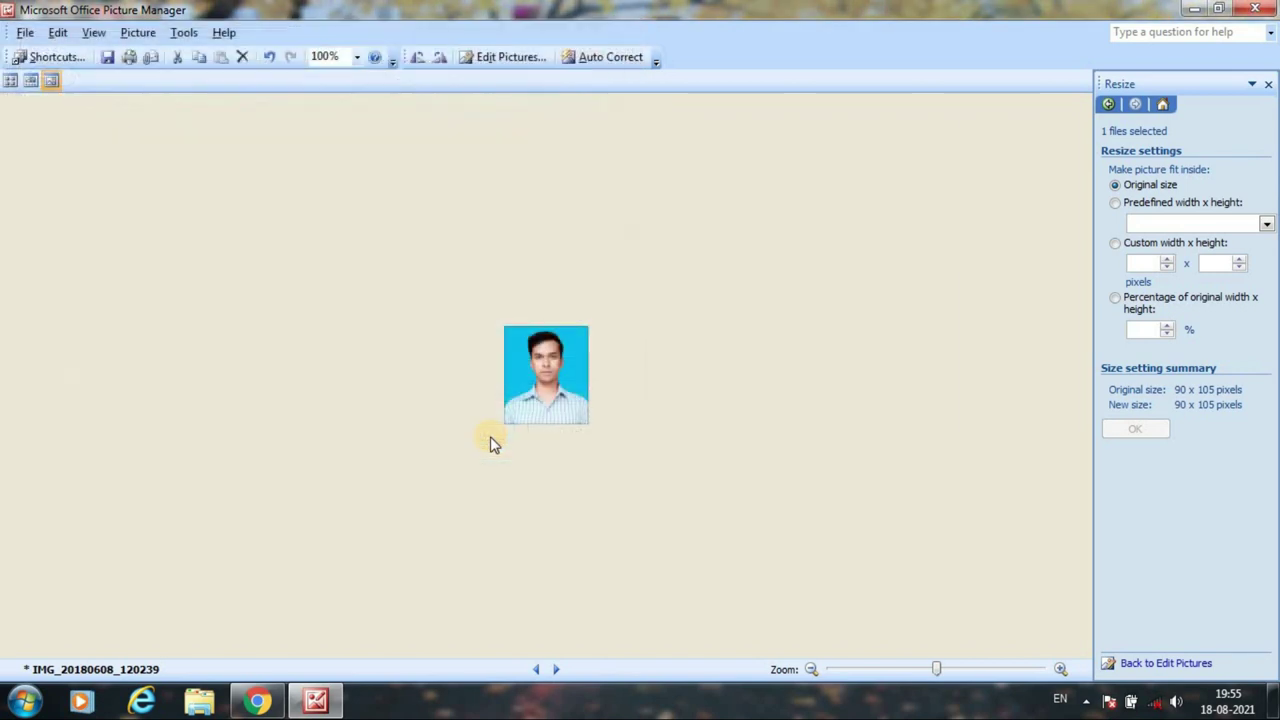
pyautogui.click(1255, 9)
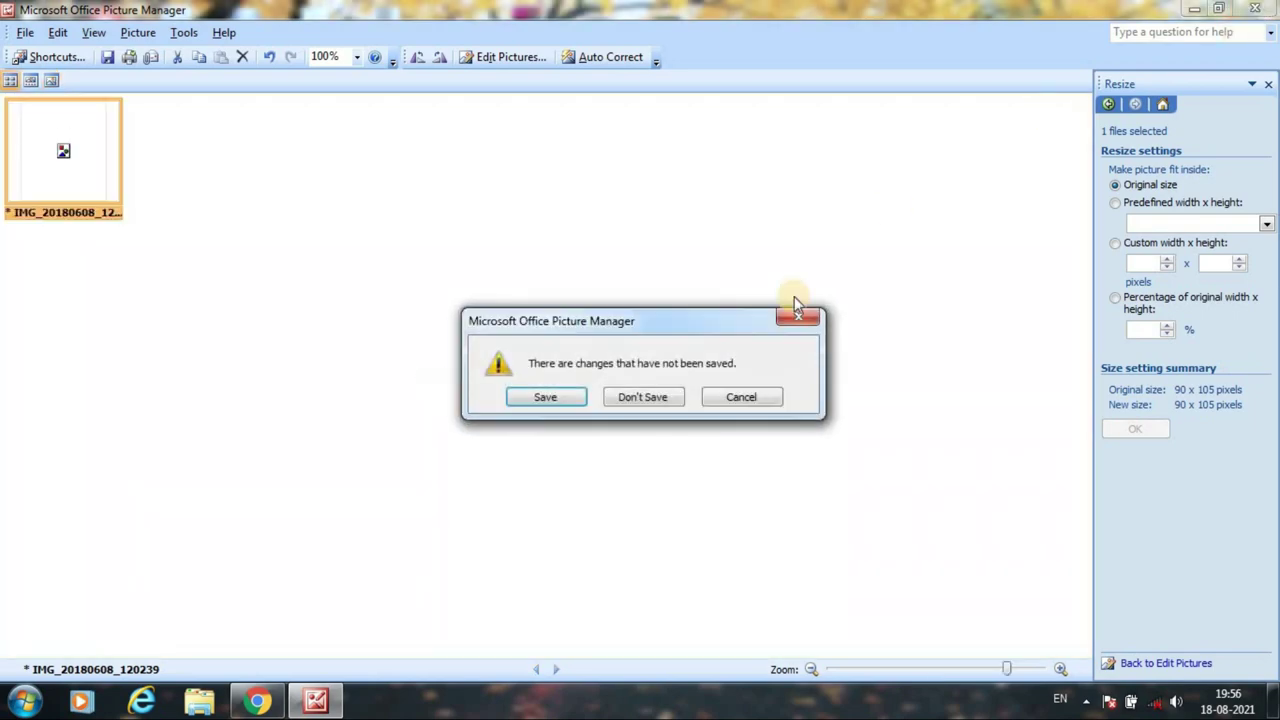
pyautogui.click(648, 398)
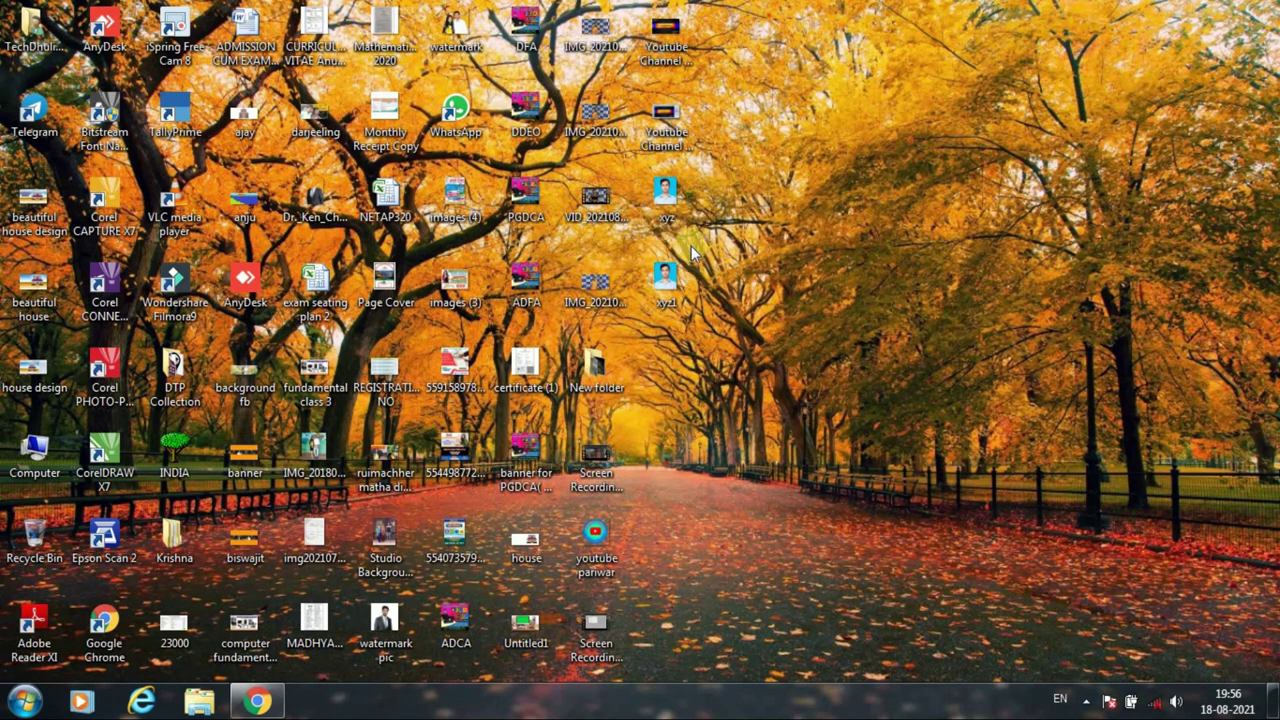
# Check in its properties that xyz is 17.4 KB.
pyautogui.rightClick(680, 191)
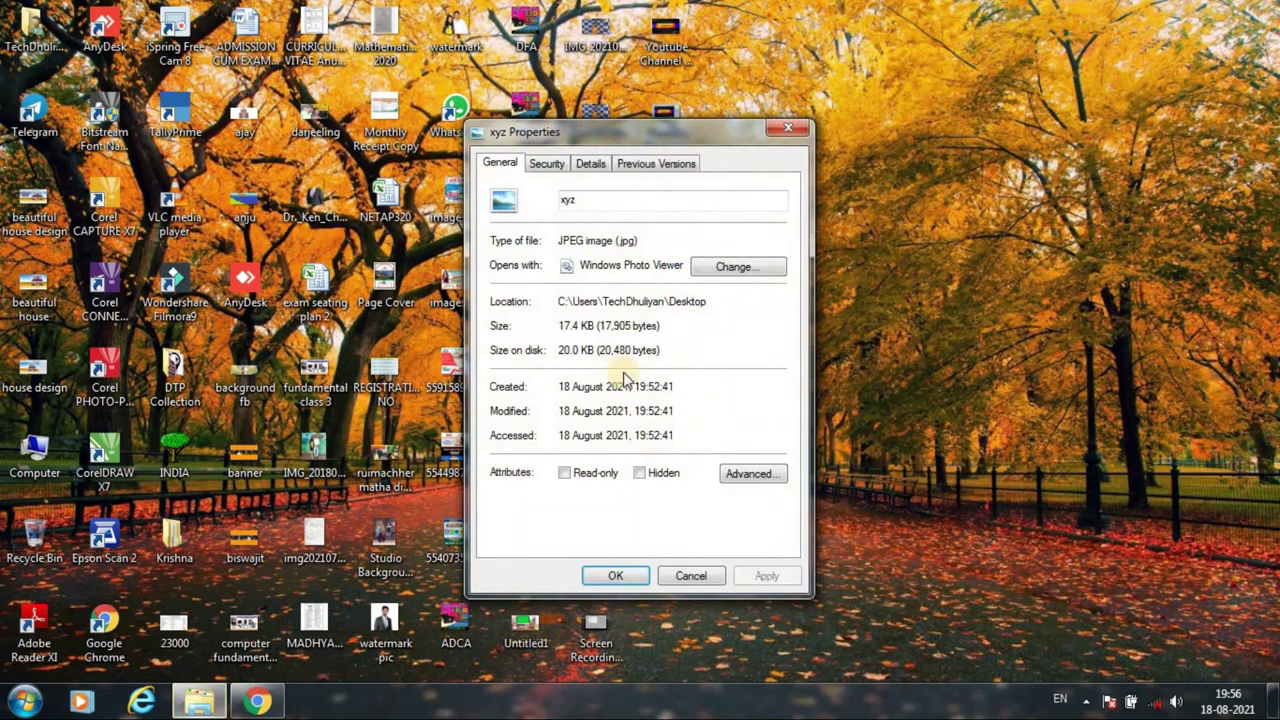
pyautogui.doubleClick(563, 326)
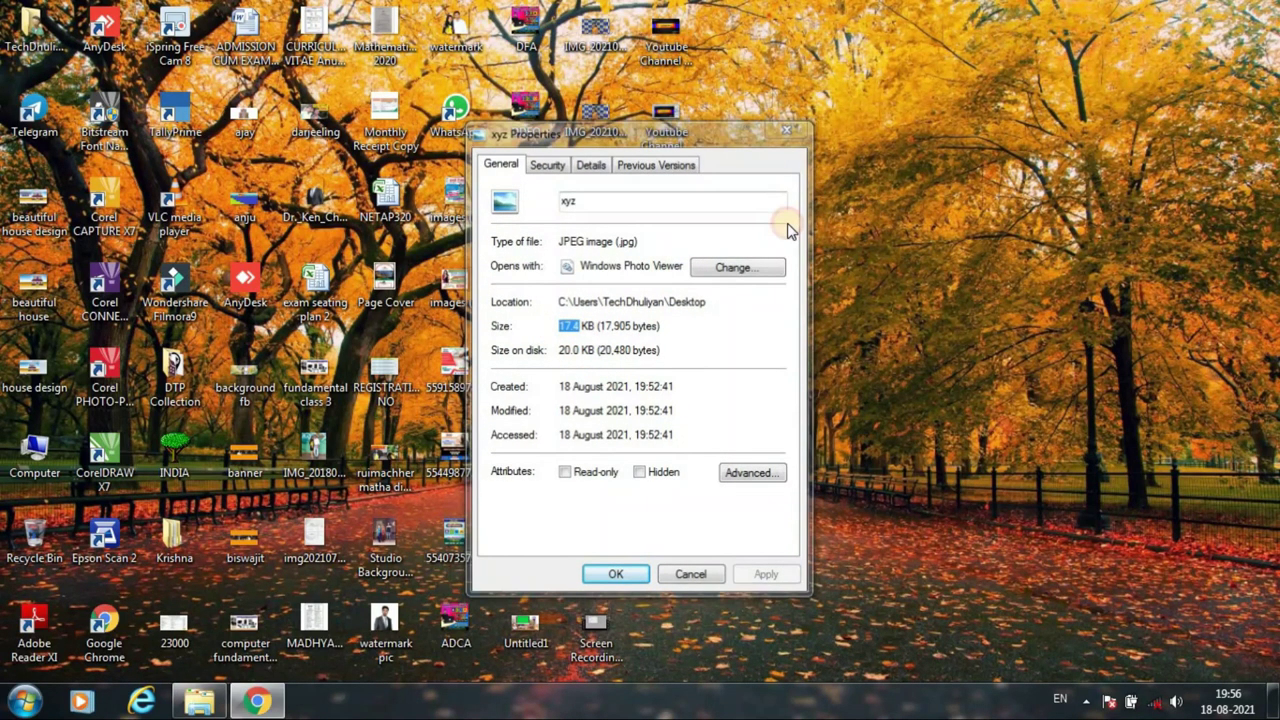
pyautogui.press('Escape')
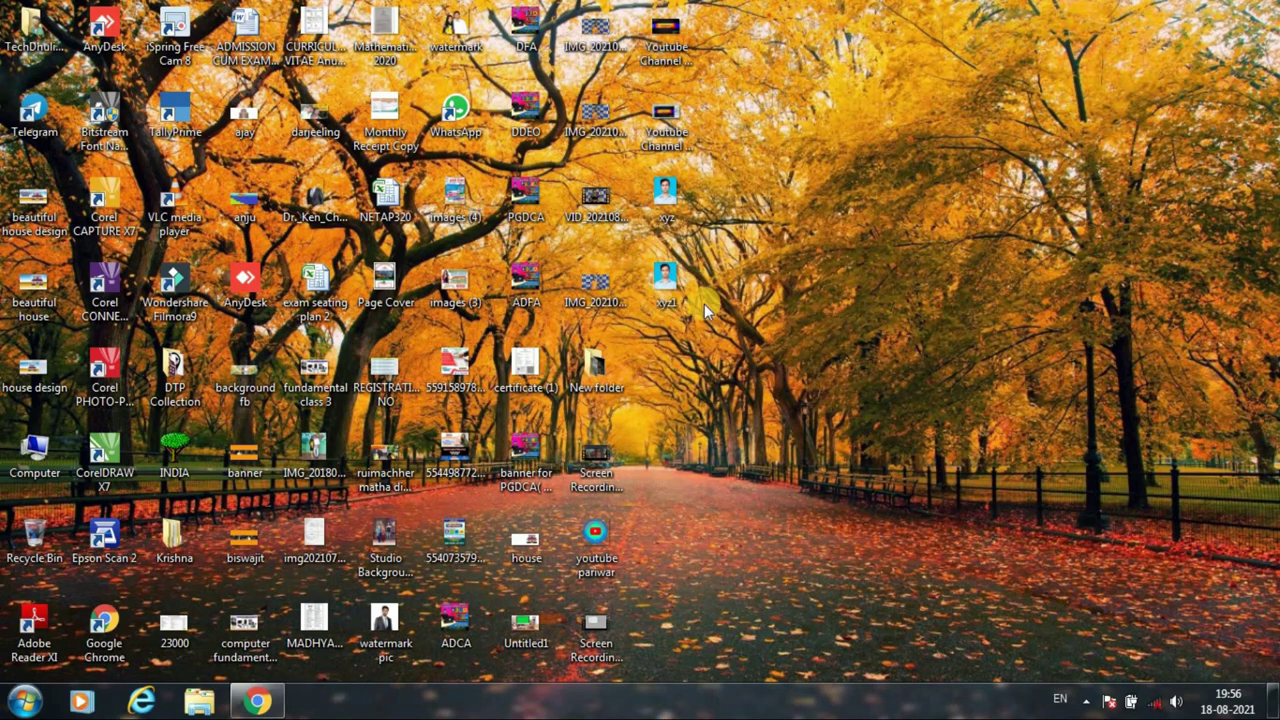
# Check that xyz1 is 19.3 KB, then open xyz in Photo Viewer.
pyautogui.rightClick(668, 285)
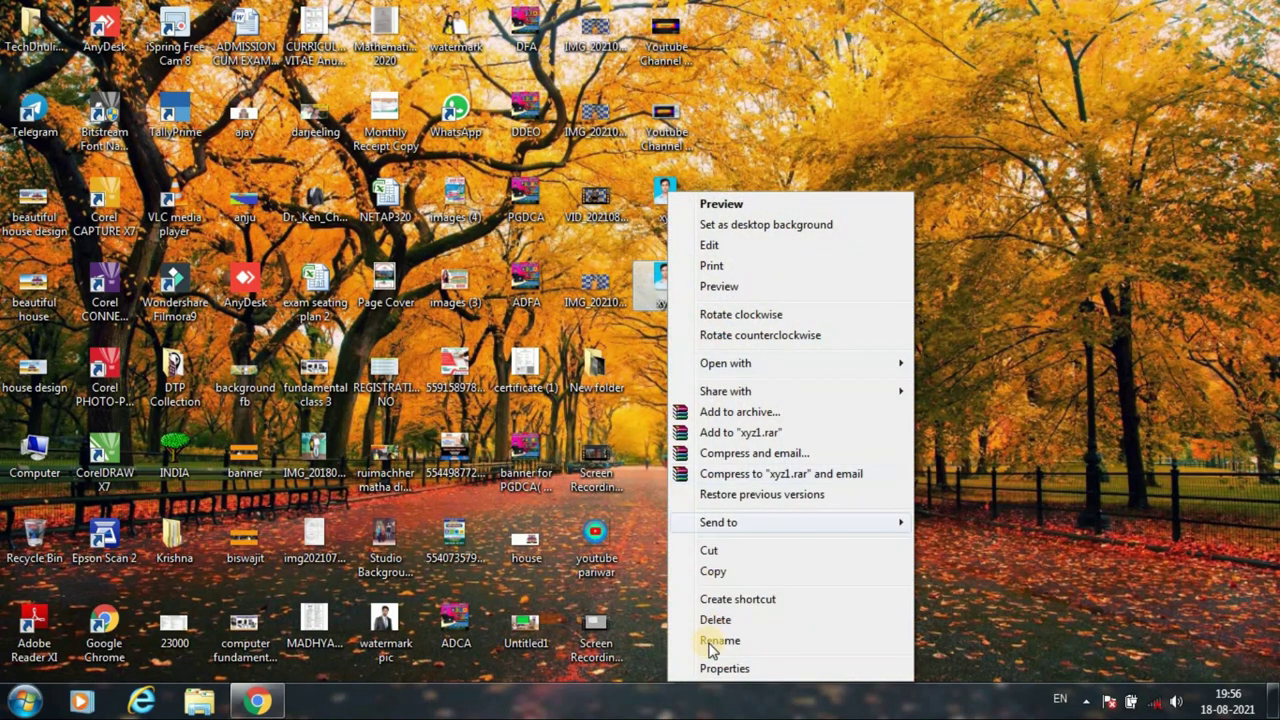
pyautogui.click(724, 668)
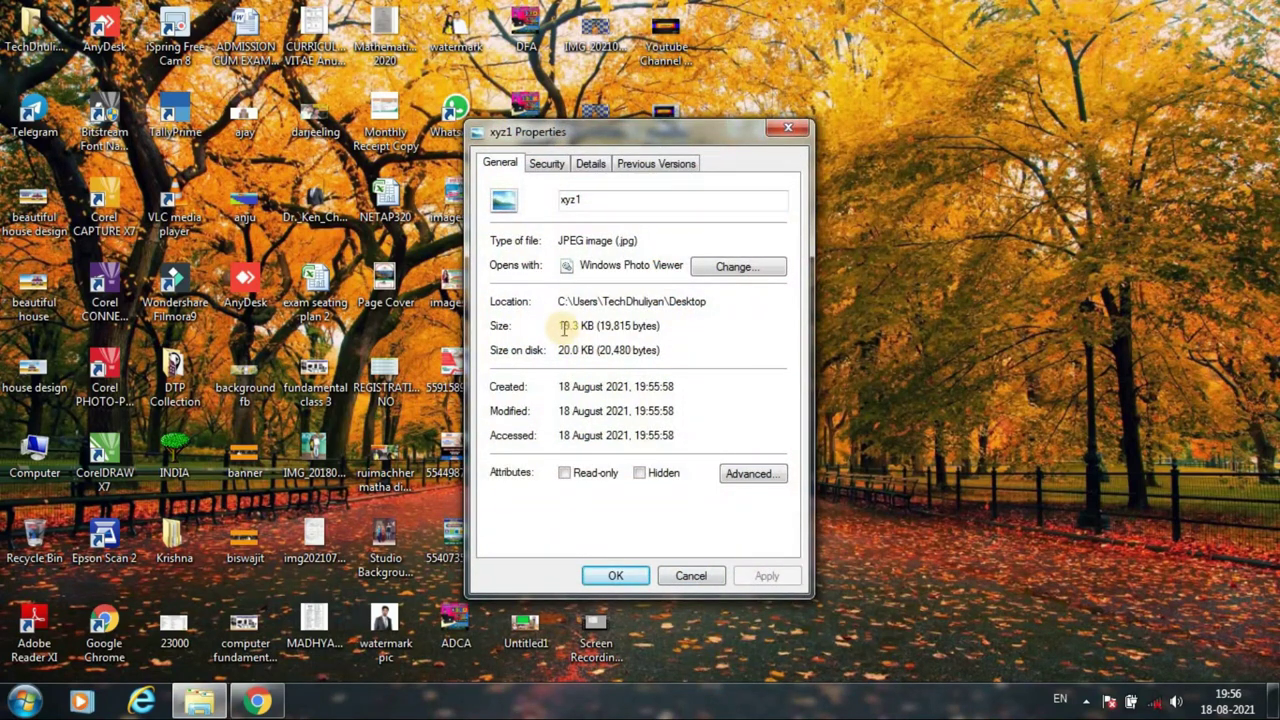
pyautogui.moveTo(561, 325); pyautogui.dragTo(677, 326)
pyautogui.click(672, 326)
pyautogui.click(789, 135)
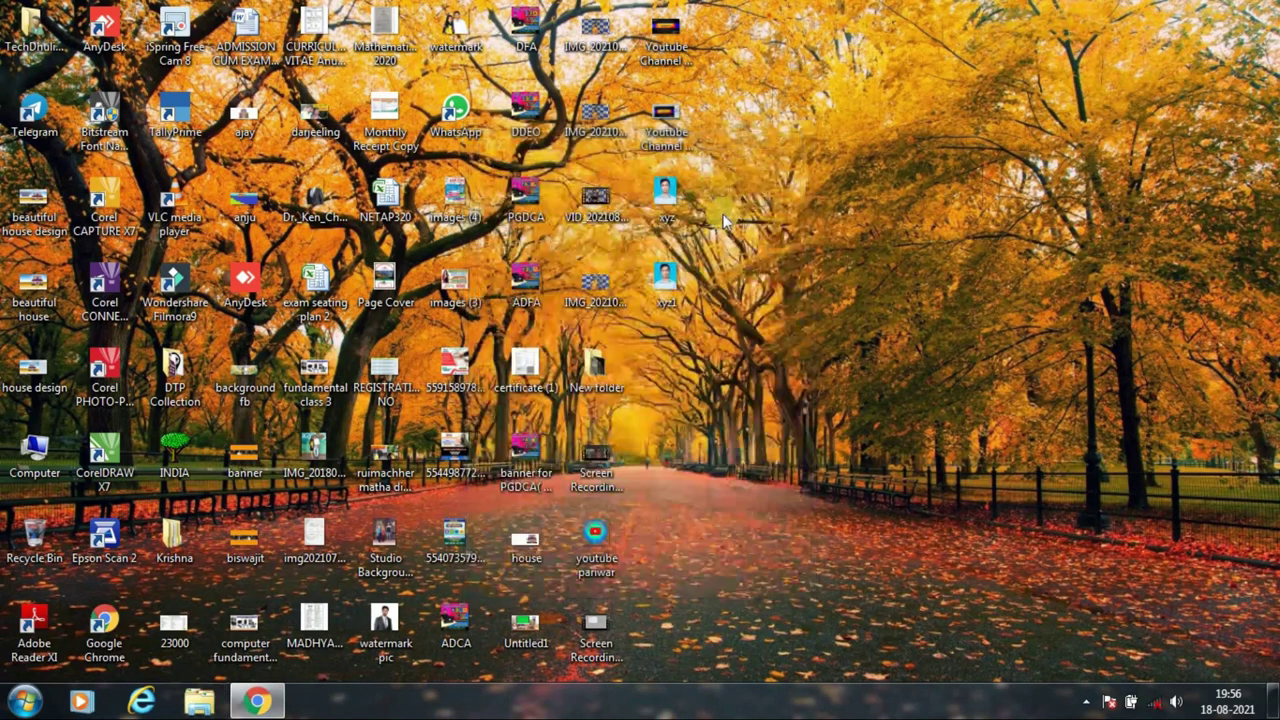
pyautogui.doubleClick(666, 195)
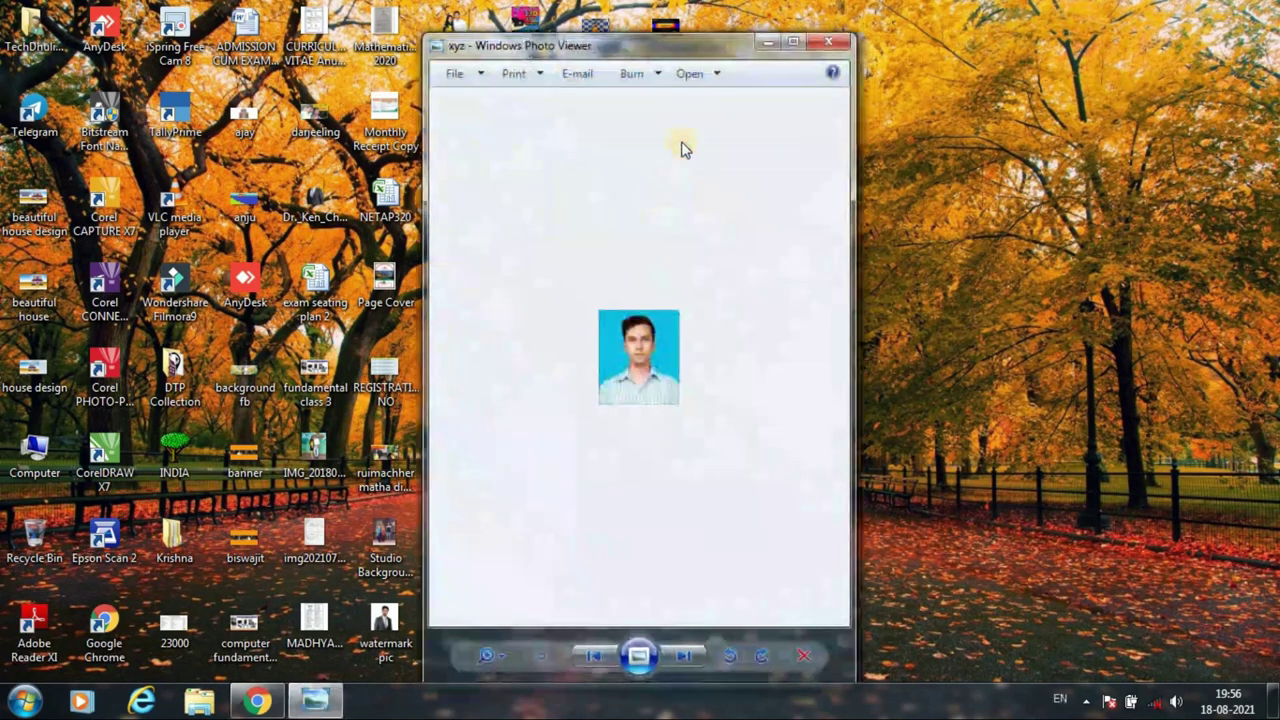
# Maximize Photo Viewer, zoom in, and flip between xyz and xyz1, ending on xyz1.
pyautogui.click(793, 43)
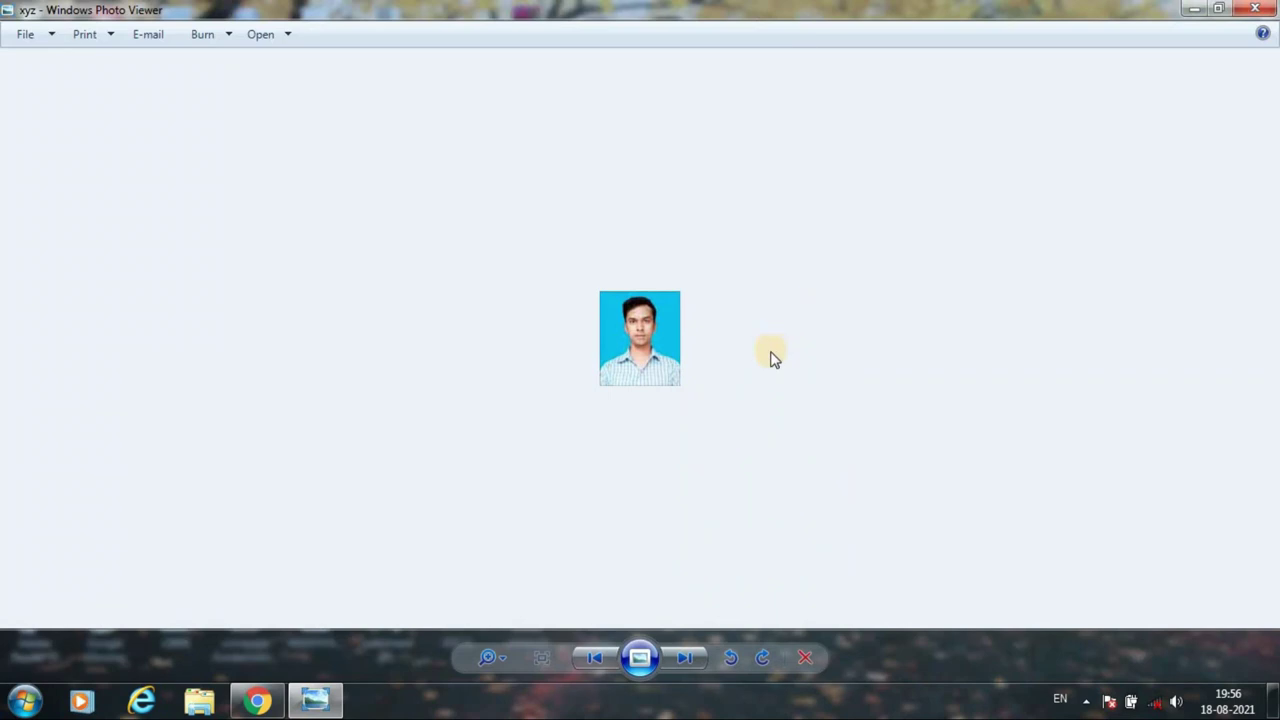
pyautogui.click(490, 657)
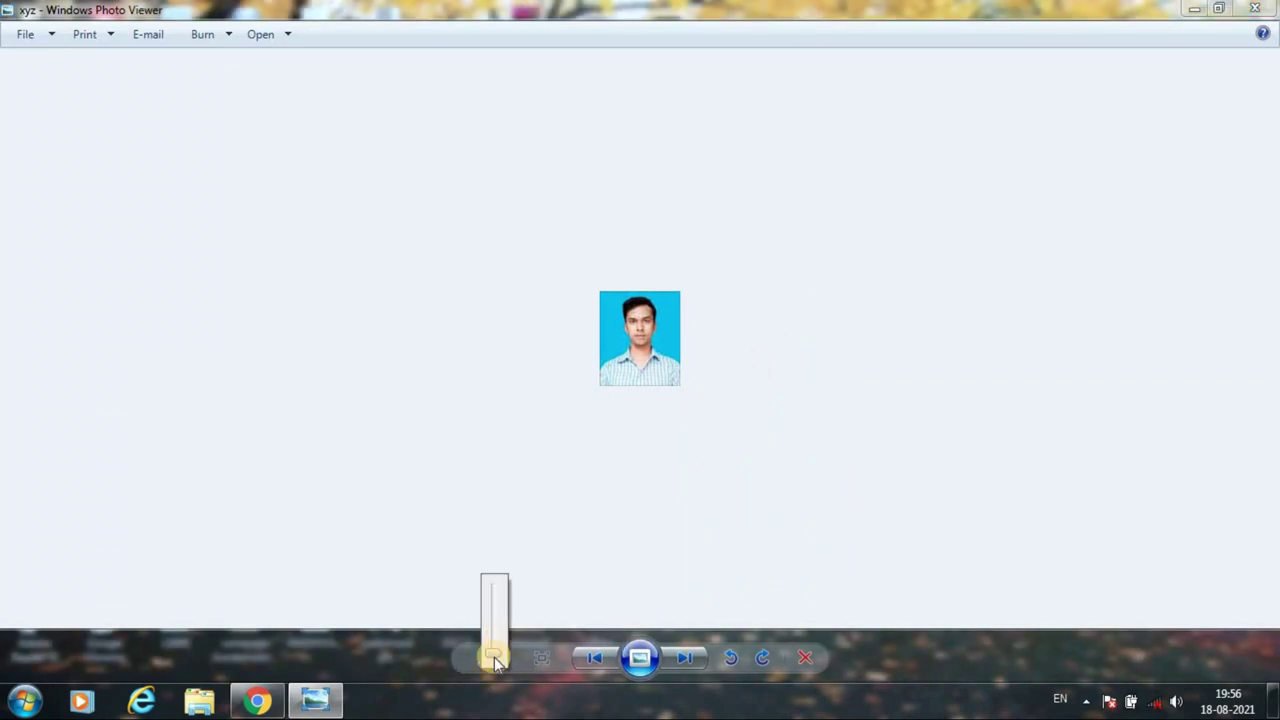
pyautogui.moveTo(494, 660)
pyautogui.mouseDown()
pyautogui.moveTo(492, 624)
pyautogui.moveTo(488, 652)
pyautogui.mouseUp()
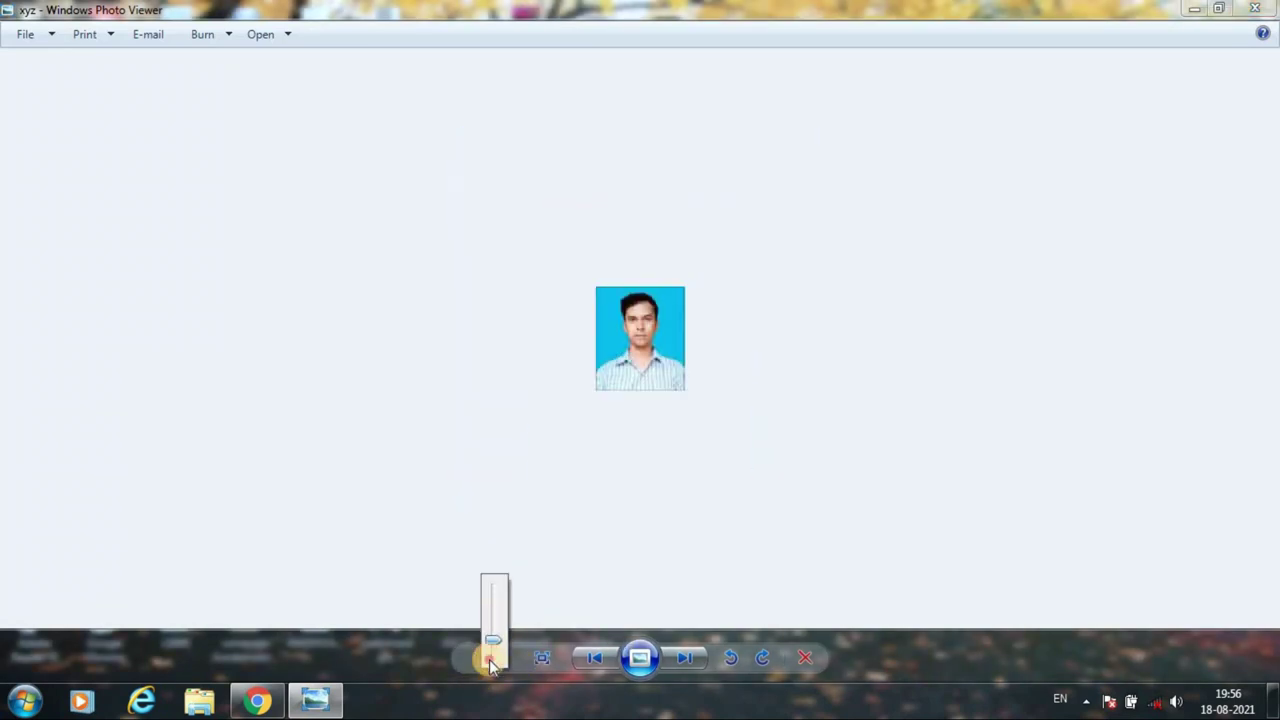
pyautogui.click(684, 660)
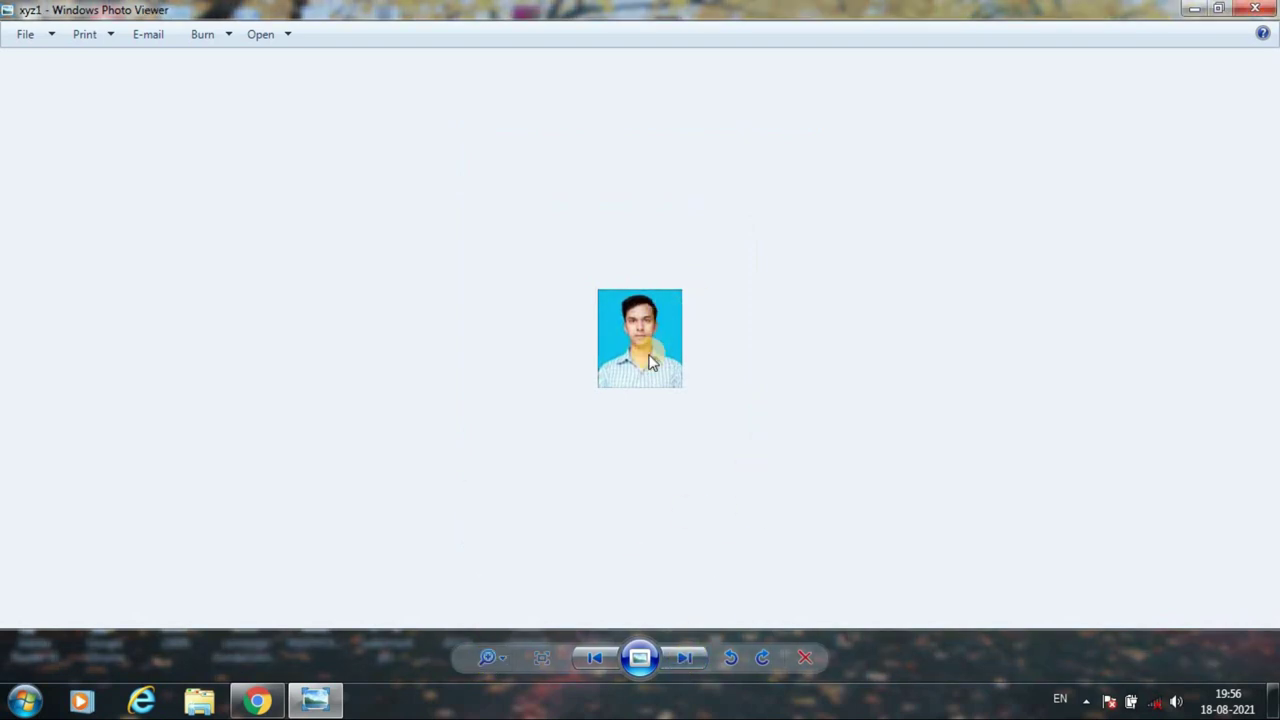
pyautogui.click(596, 657)
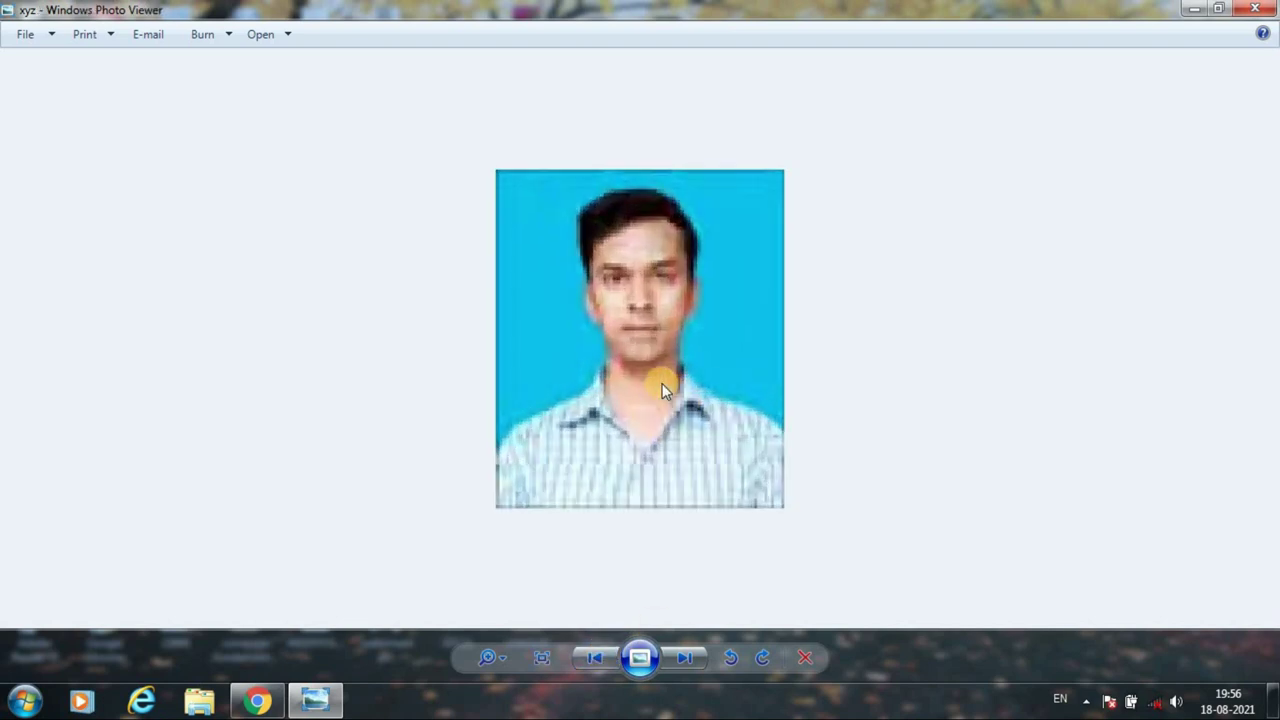
pyautogui.click(689, 662)
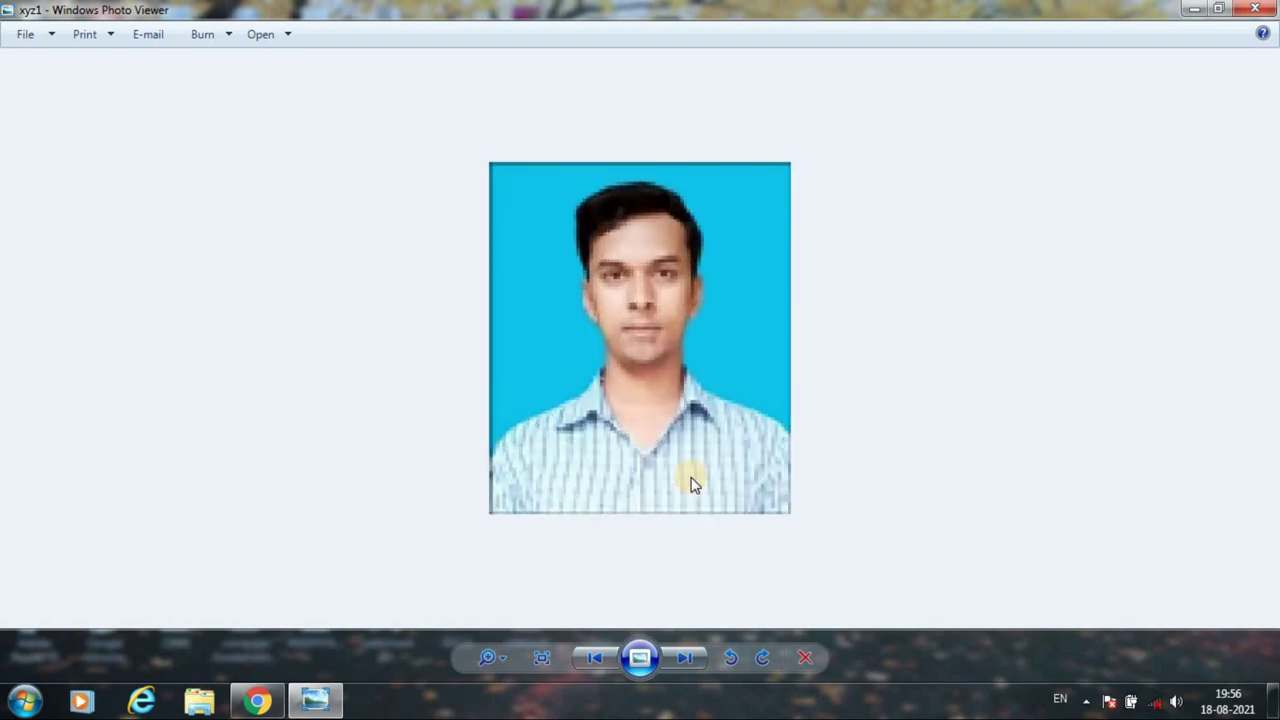